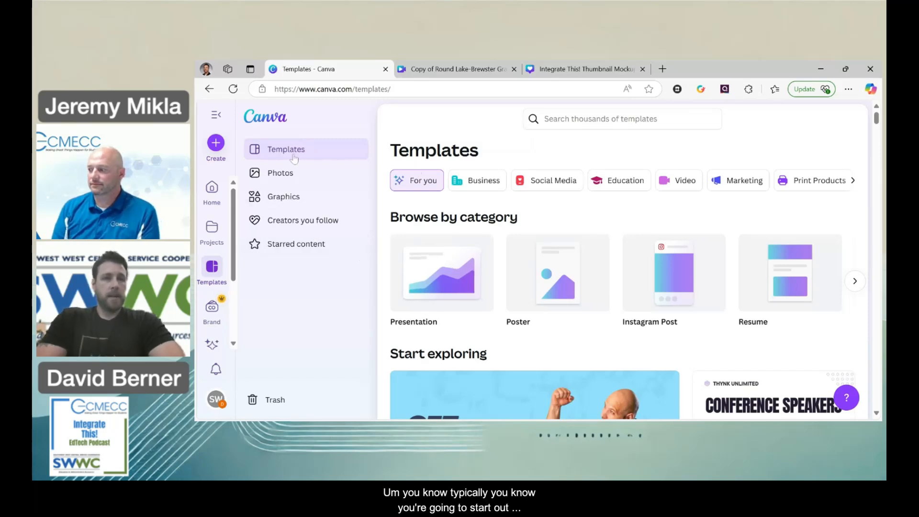
# Look through Canva's template gallery from the home page, including the subjects and design sets in its Education category.
pyautogui.click(213, 200)
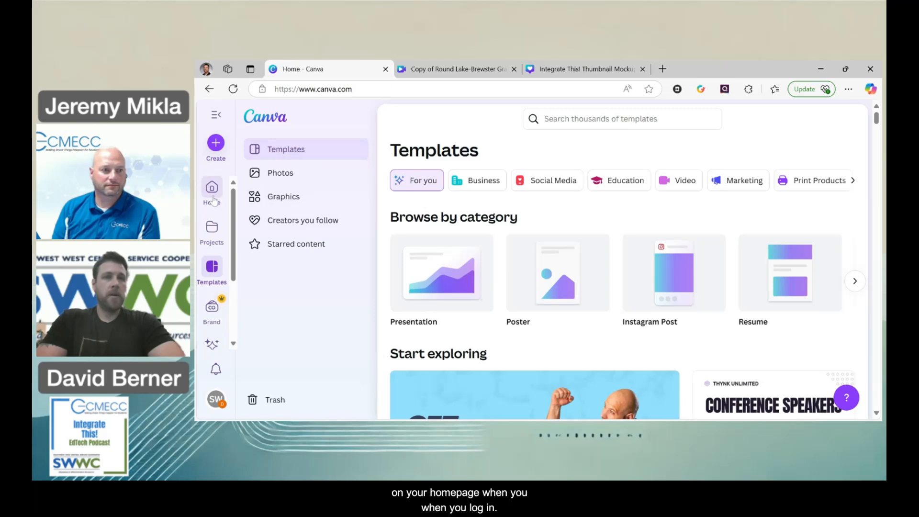
pyautogui.click(214, 268)
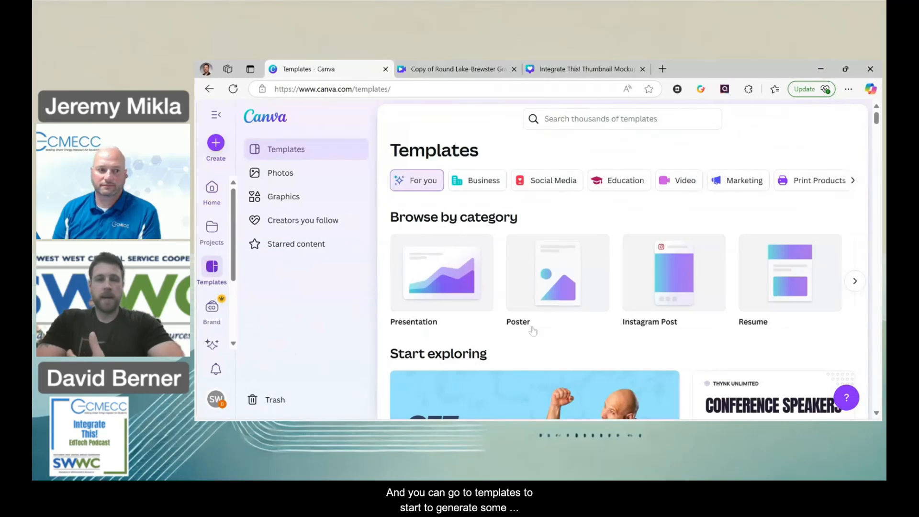
pyautogui.scroll(-1, 529, 329)
pyautogui.scroll(-1, 535, 331)
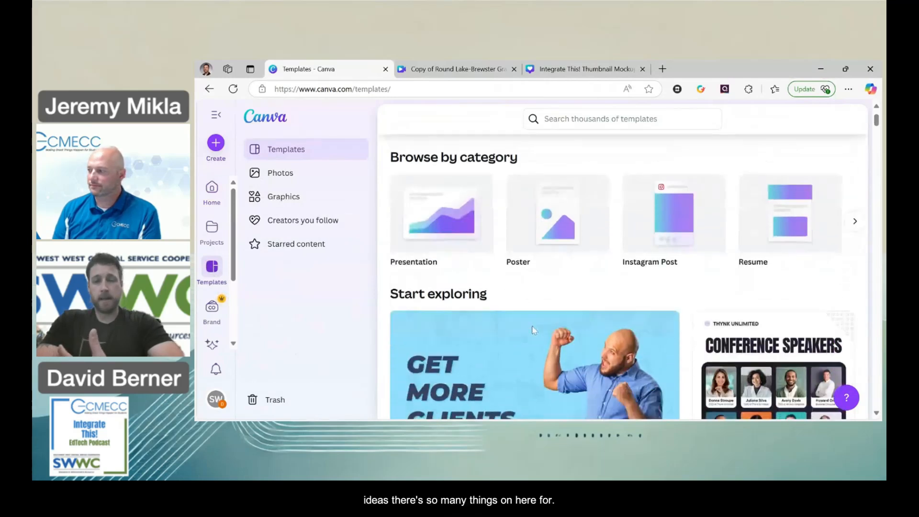
pyautogui.scroll(2, 533, 330)
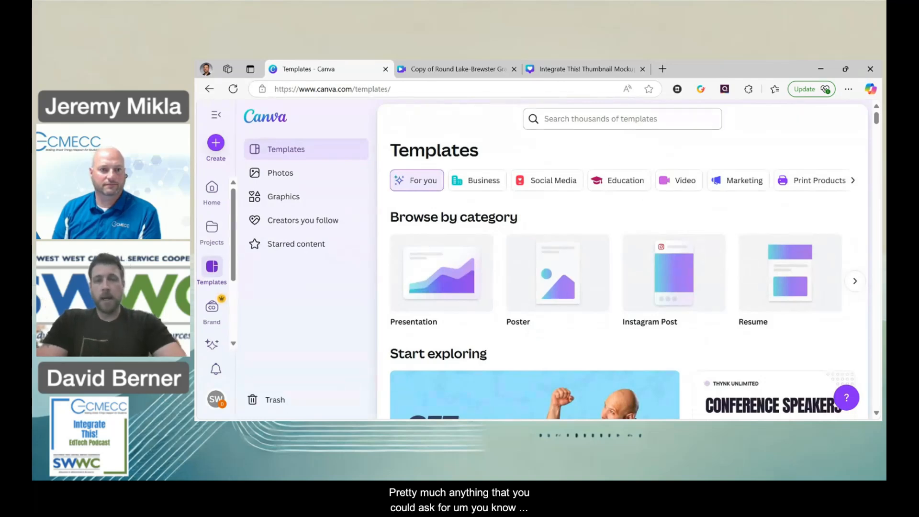
pyautogui.click(615, 184)
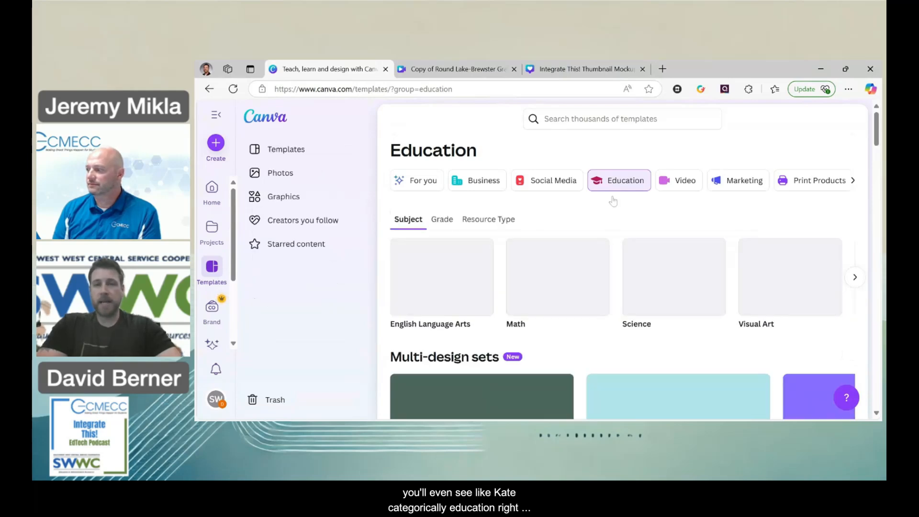
pyautogui.scroll(-5, 607, 272)
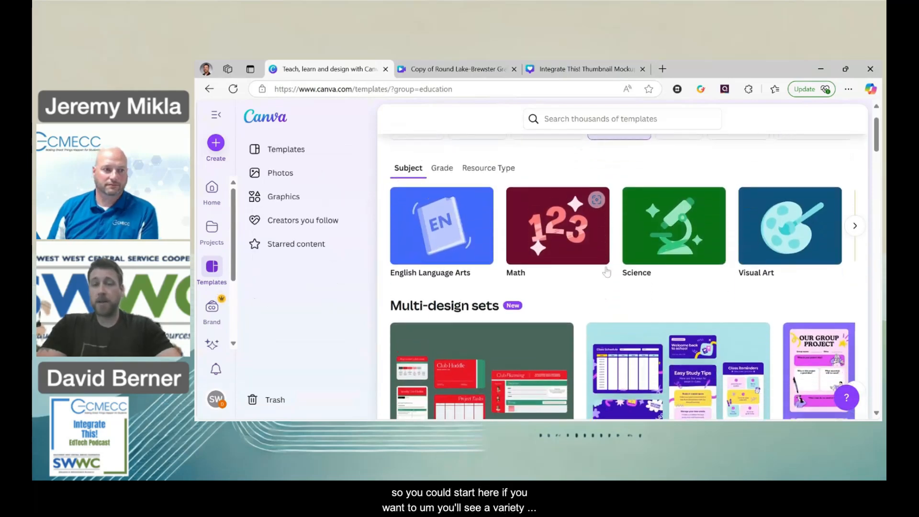
pyautogui.scroll(5, 607, 272)
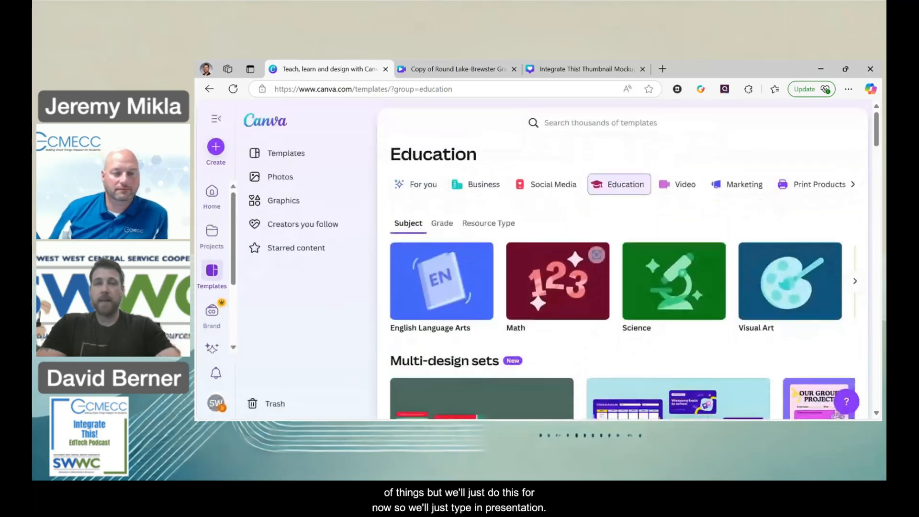
# Search the template gallery for "presentation".
pyautogui.click(594, 119)
pyautogui.write('p')
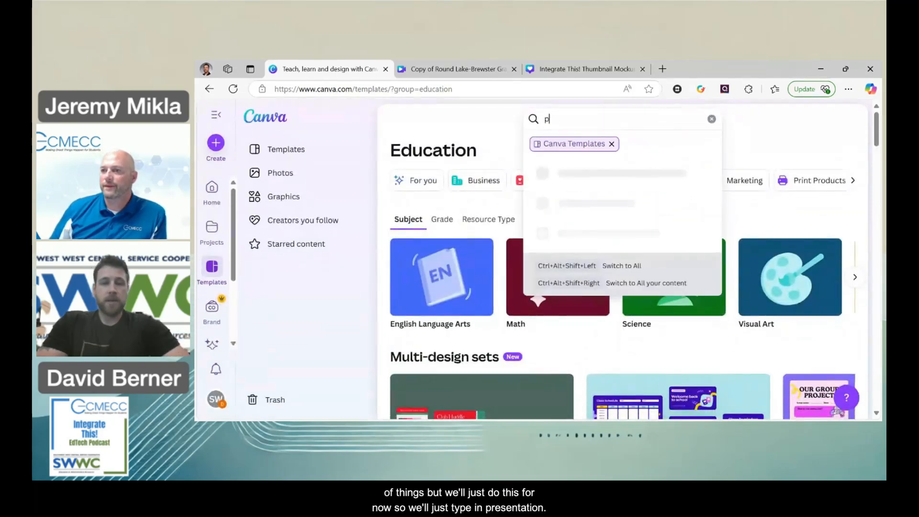
pyautogui.write('resentation')
pyautogui.press('Return')
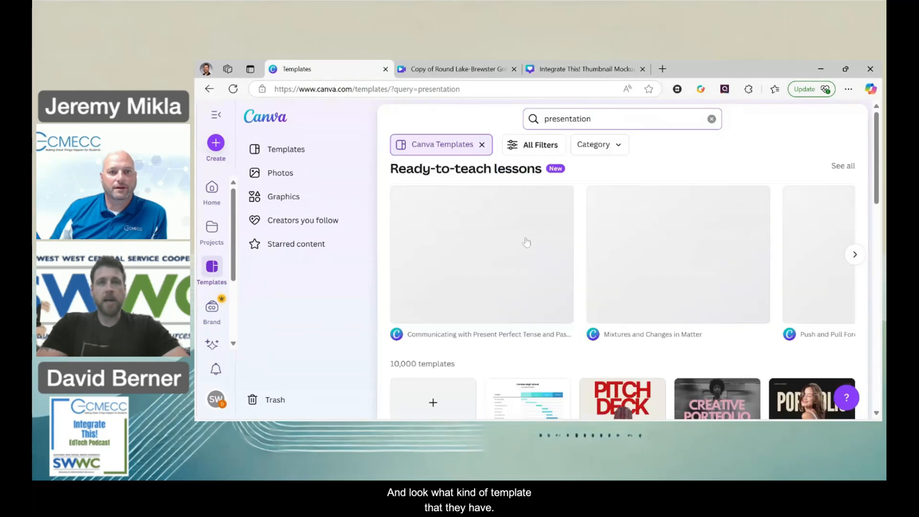
# Start a new design from the Ash Grey and Black Modern Professional Brand Research Presentation template.
pyautogui.scroll(-2, 526, 242)
pyautogui.scroll(-3, 526, 242)
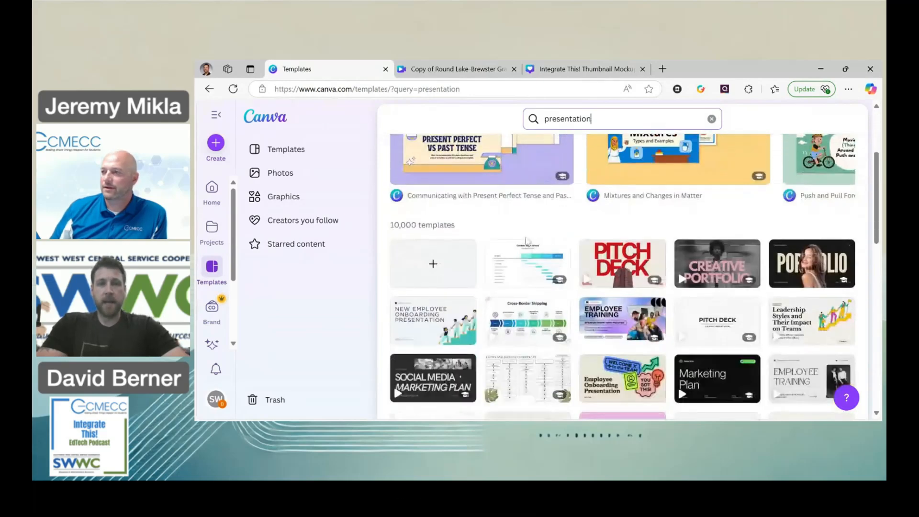
pyautogui.scroll(-3, 526, 241)
pyautogui.scroll(-2, 526, 242)
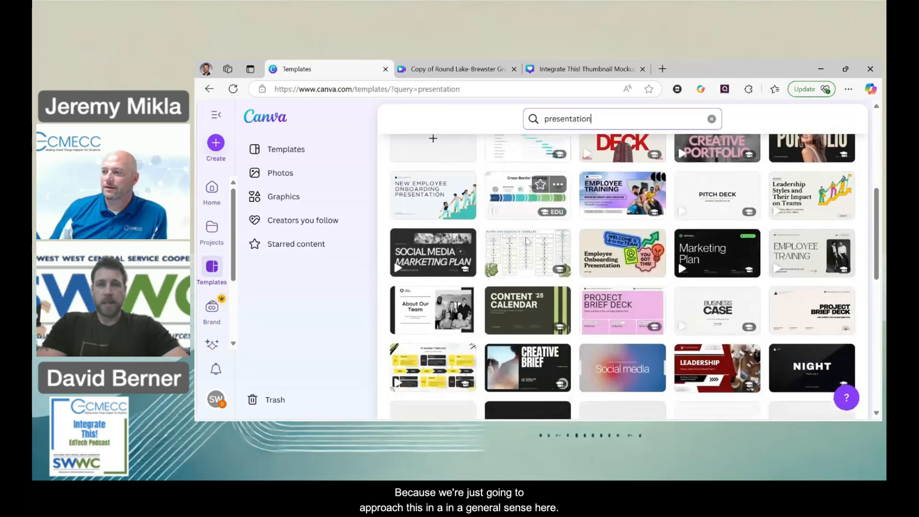
pyautogui.scroll(8, 526, 242)
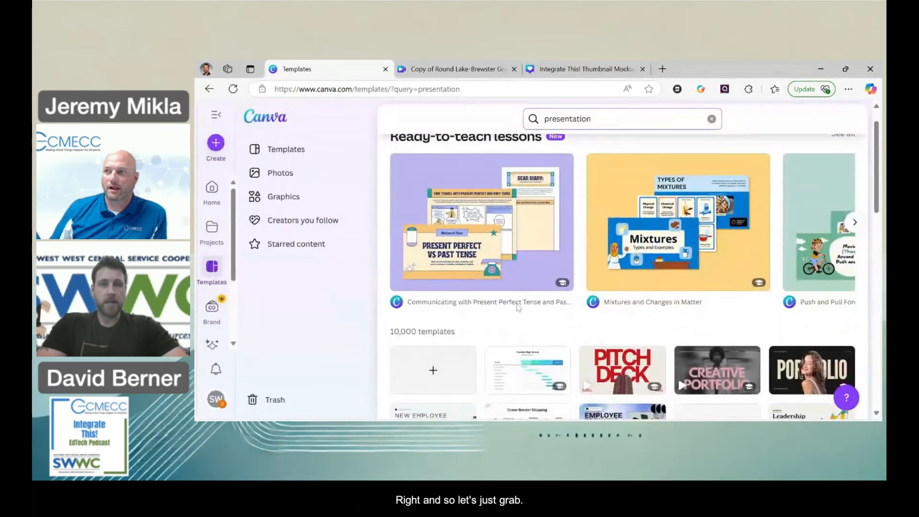
pyautogui.scroll(-1, 518, 308)
pyautogui.scroll(-2, 519, 323)
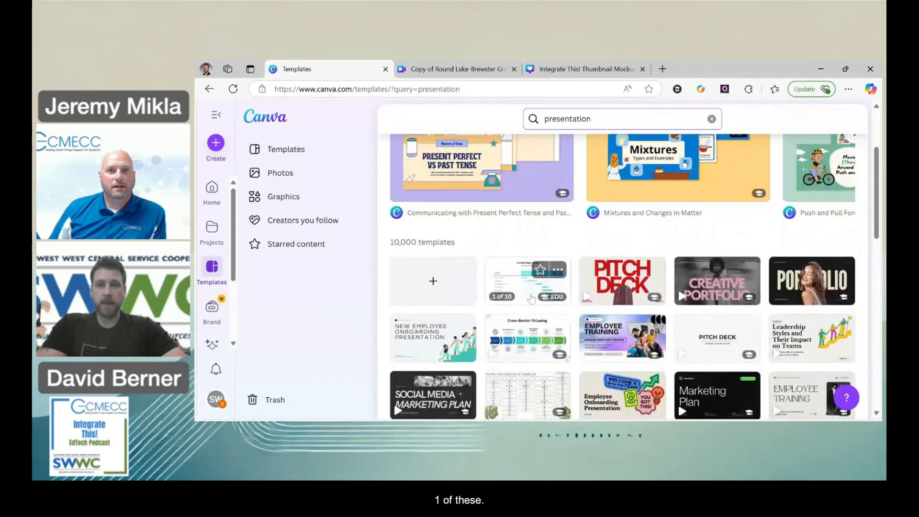
pyautogui.scroll(-1, 525, 354)
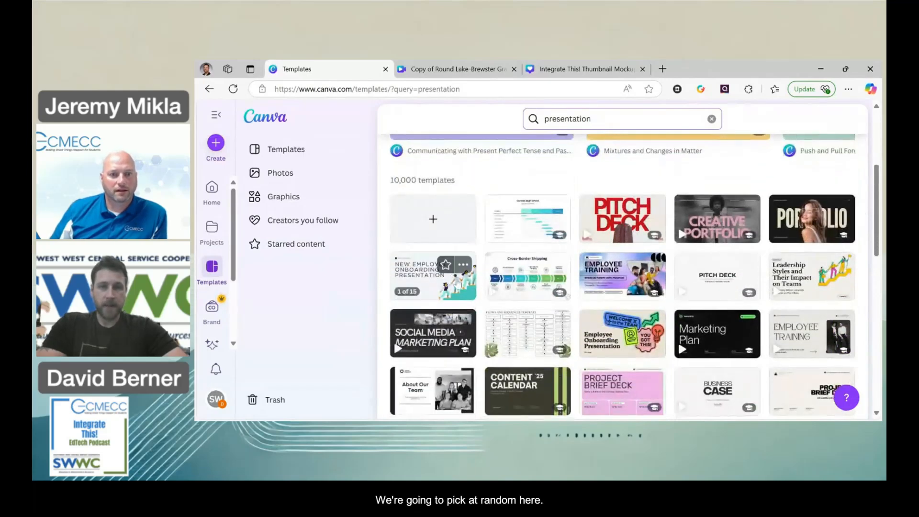
pyautogui.scroll(-5, 503, 374)
pyautogui.click(518, 345)
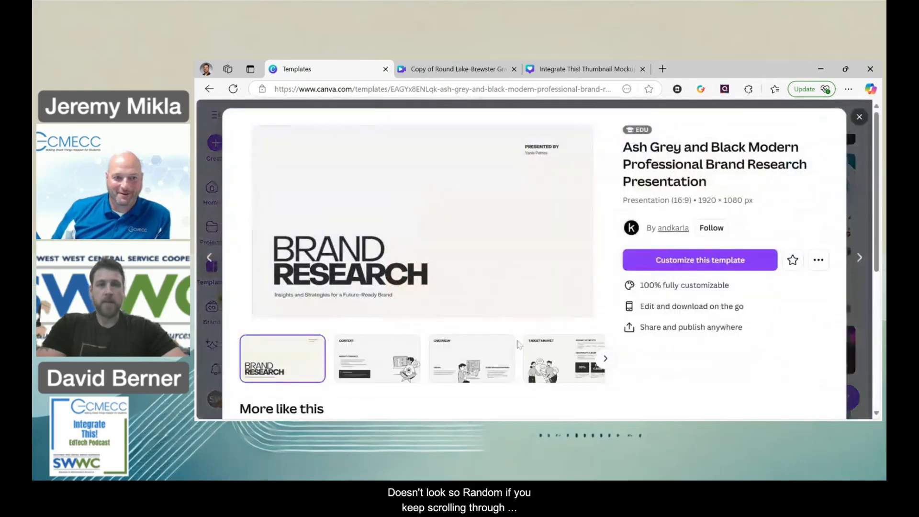
pyautogui.click(672, 262)
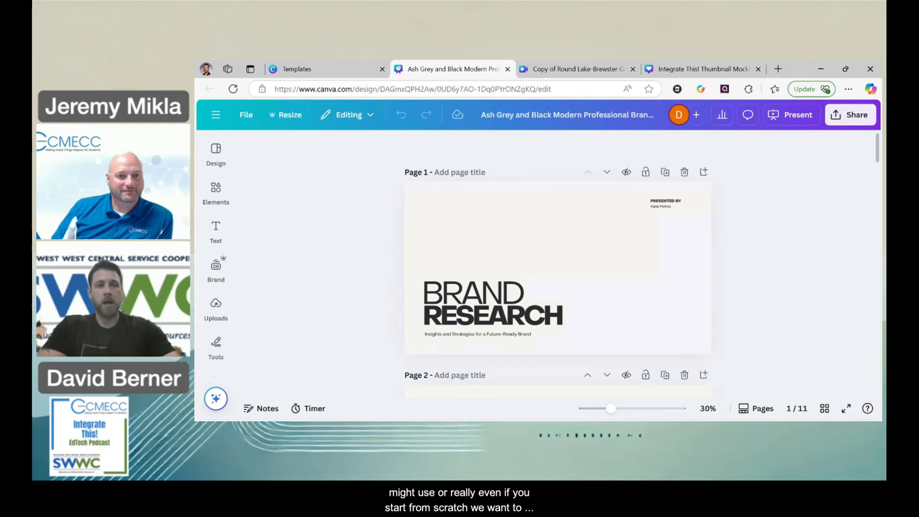
# Look through the page layouts that the Brand Research template offers among the design options.
pyautogui.click(216, 190)
pyautogui.click(216, 150)
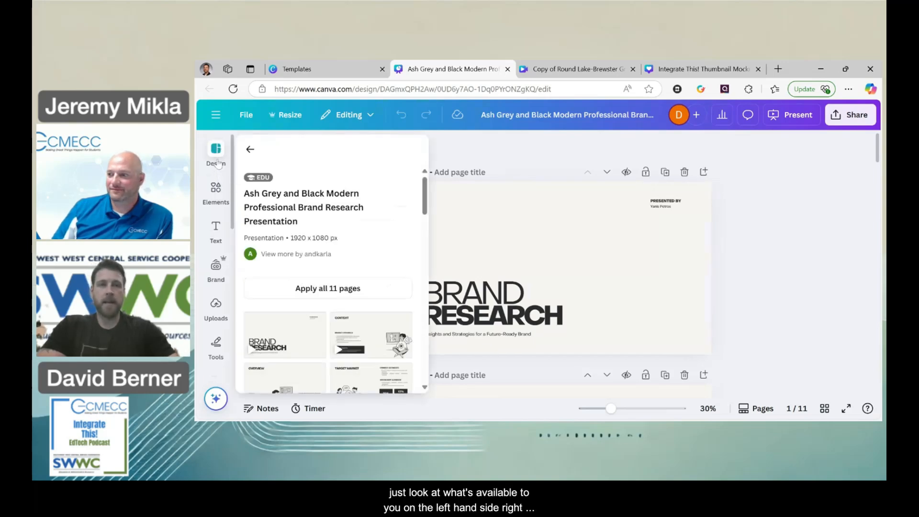
pyautogui.scroll(-8, 289, 250)
pyautogui.scroll(-1, 289, 250)
pyautogui.scroll(2, 289, 250)
pyautogui.scroll(-2, 289, 250)
pyautogui.scroll(8, 289, 250)
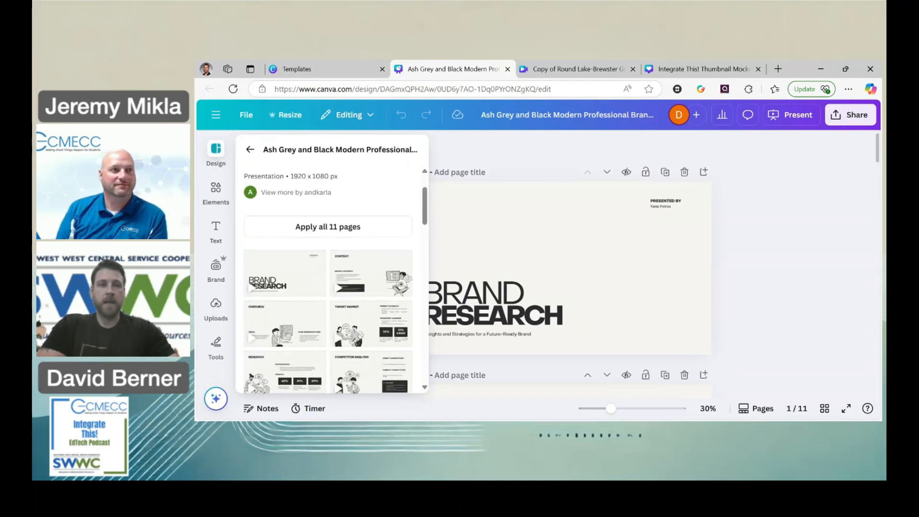
# Search the elements library for "AI robot" by reusing the recent search.
pyautogui.click(216, 192)
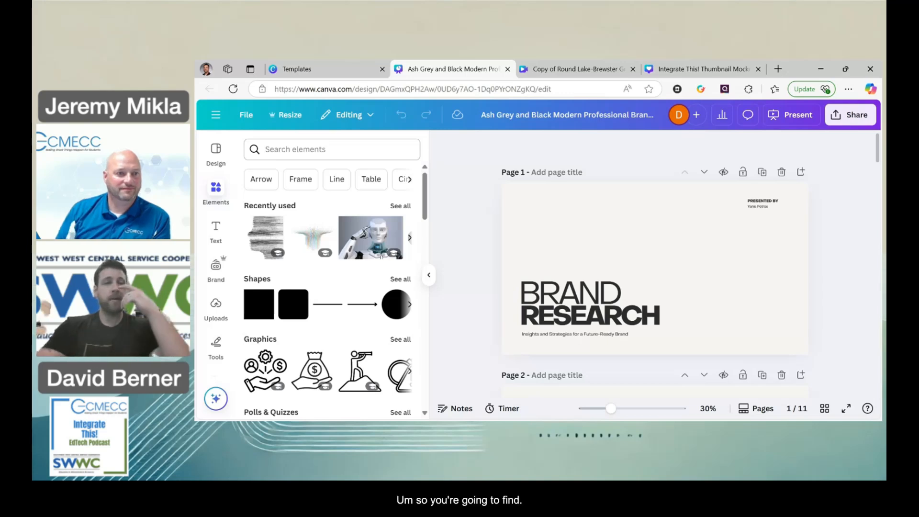
pyautogui.moveTo(341, 228)
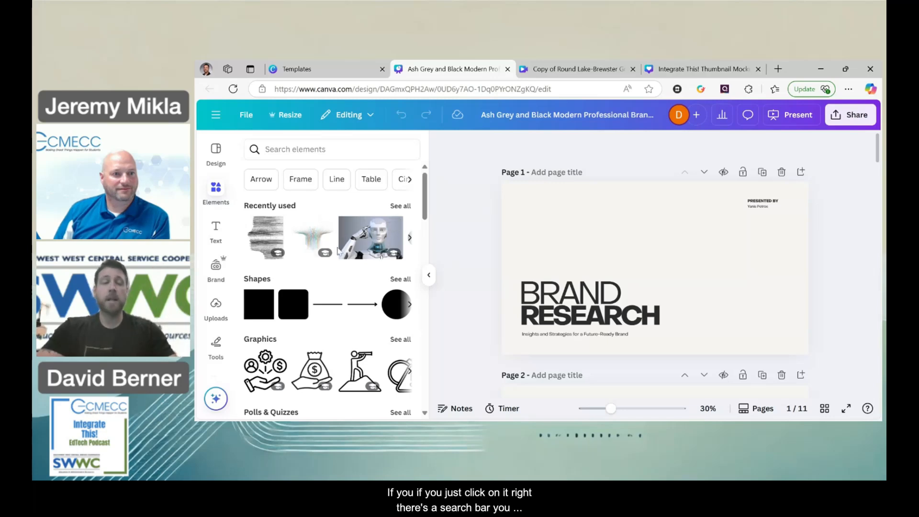
pyautogui.scroll(-1, 341, 228)
pyautogui.click(316, 150)
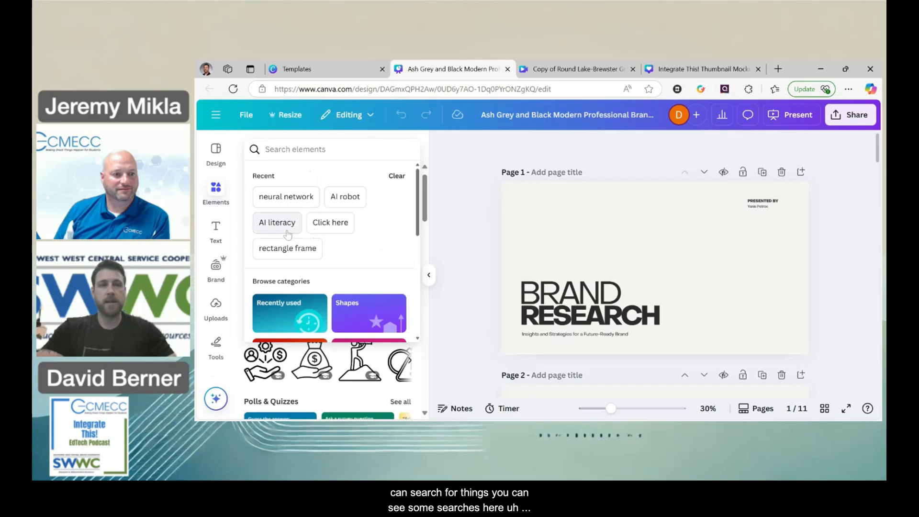
pyautogui.click(349, 202)
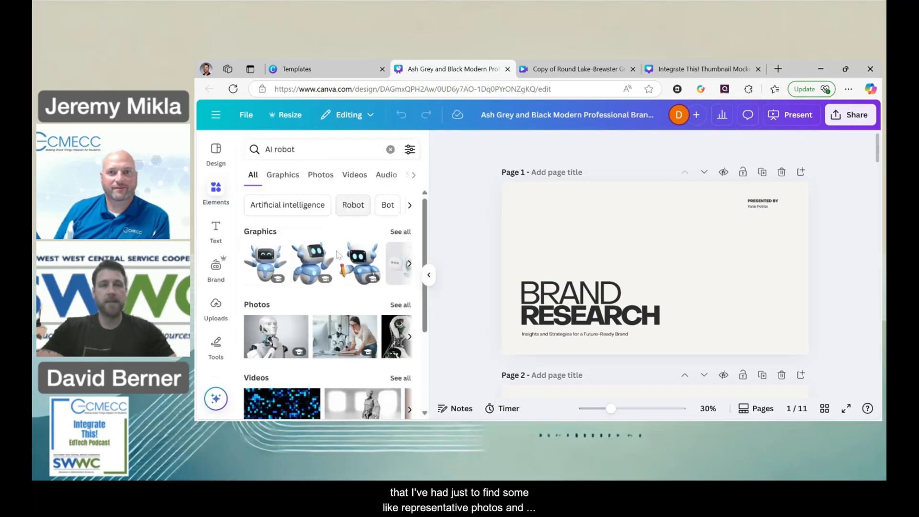
# Examine the graphics, photos, videos and audio found for the AI robot search.
pyautogui.scroll(-1, 341, 287)
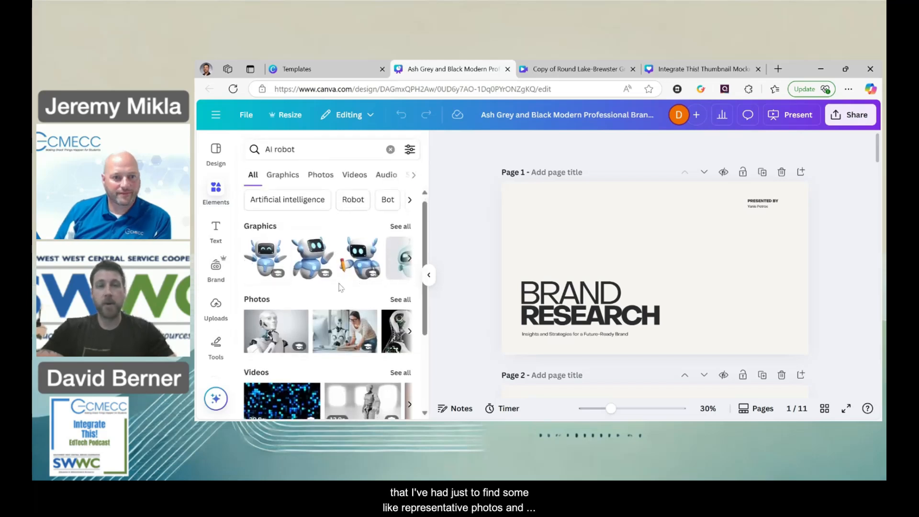
pyautogui.scroll(-2, 341, 288)
pyautogui.scroll(3, 341, 288)
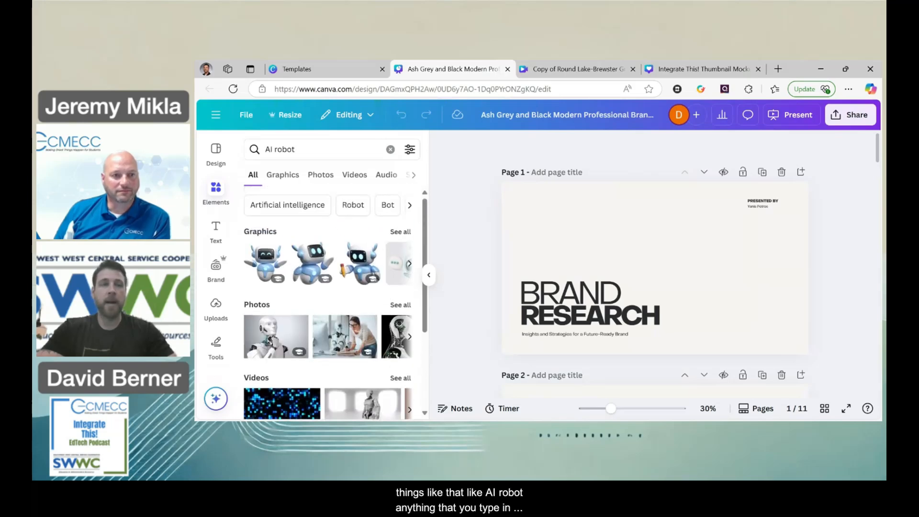
pyautogui.scroll(-1, 302, 282)
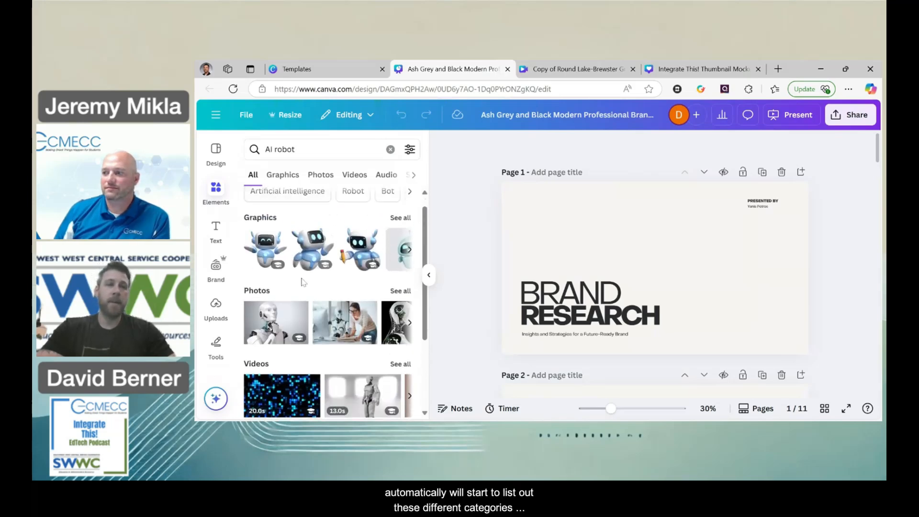
pyautogui.scroll(-1, 302, 283)
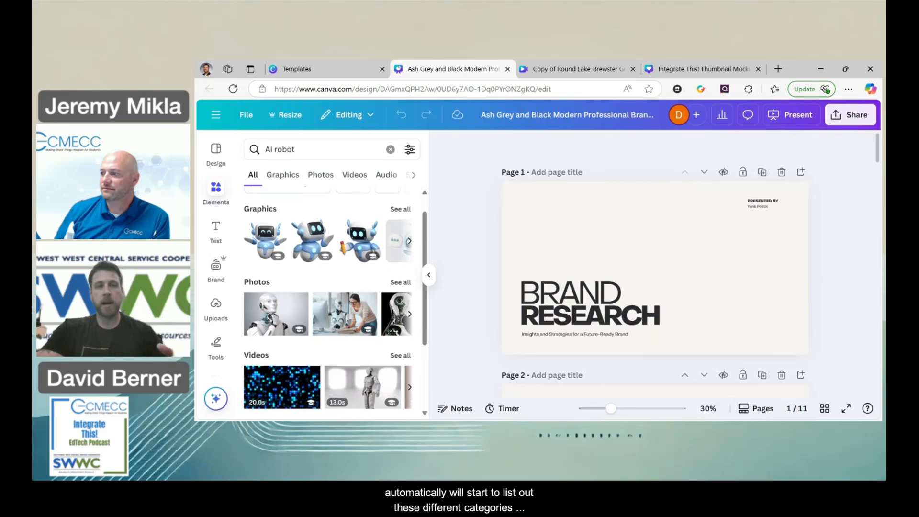
pyautogui.scroll(-5, 331, 297)
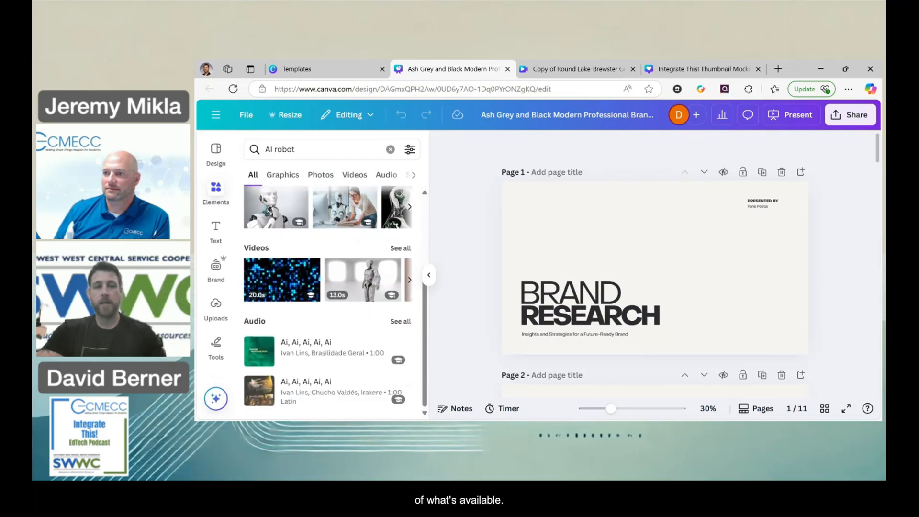
pyautogui.scroll(6, 288, 326)
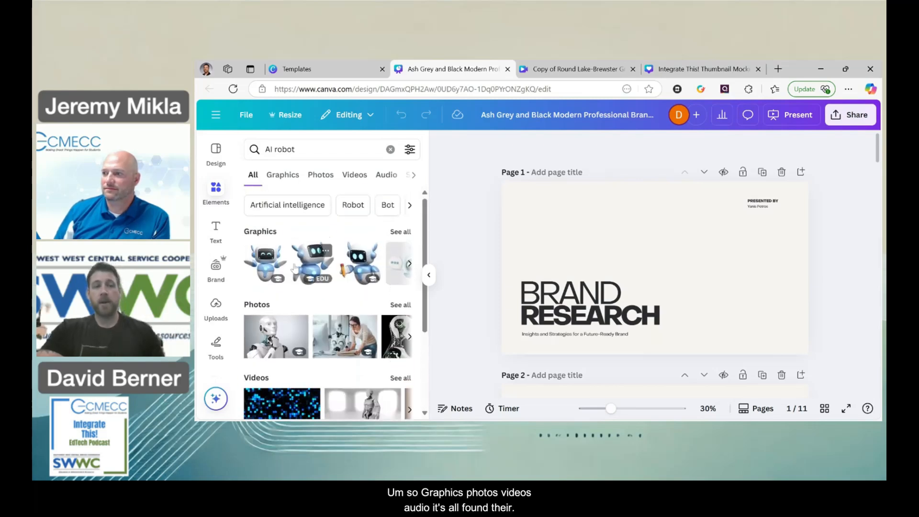
pyautogui.scroll(-4, 289, 331)
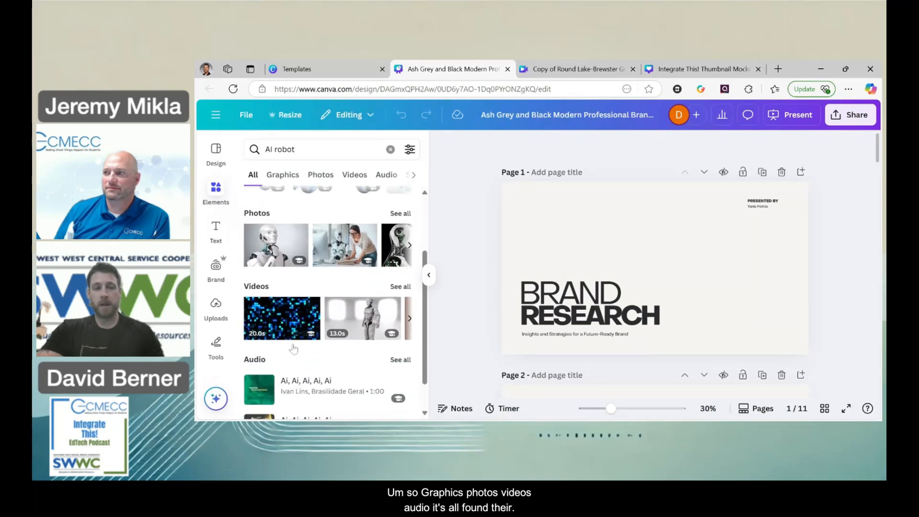
pyautogui.scroll(2, 294, 349)
pyautogui.scroll(2, 294, 349)
# View the further result categories for the AI robot elements, such as shapes, frames, mockups and charts.
pyautogui.click(415, 176)
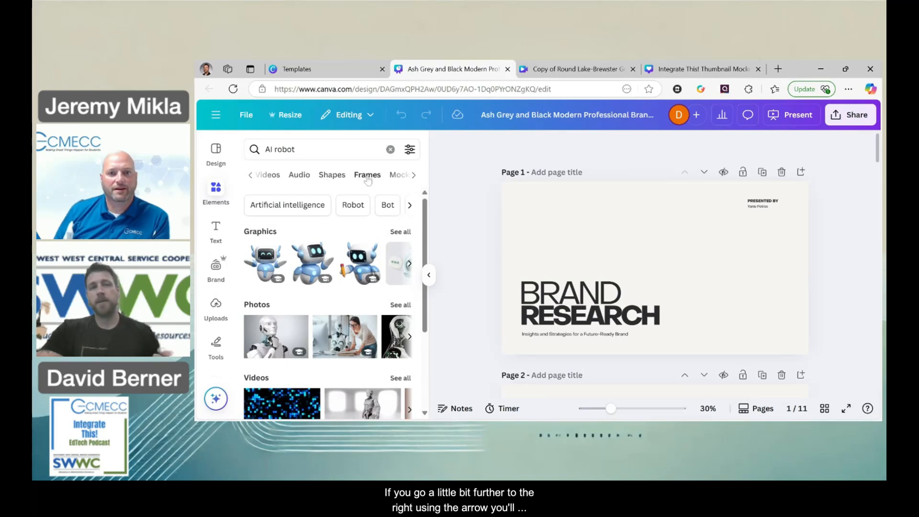
pyautogui.click(414, 175)
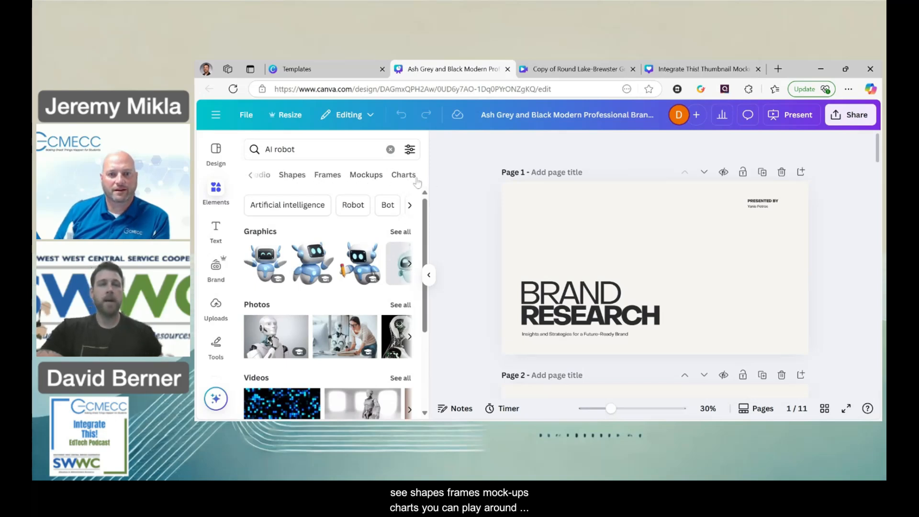
pyautogui.click(250, 176)
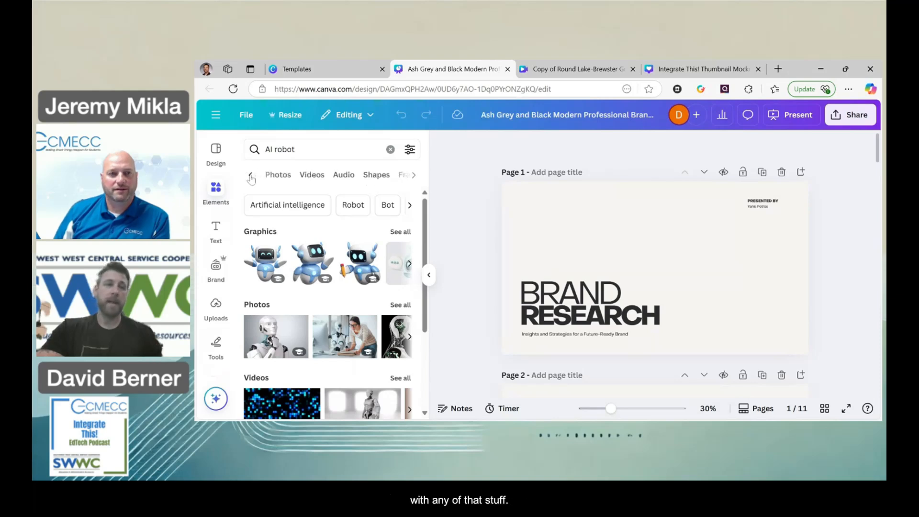
pyautogui.click(251, 177)
# Clear the element search and look through the general elements library, from shapes to polls and the AI image generator.
pyautogui.click(391, 149)
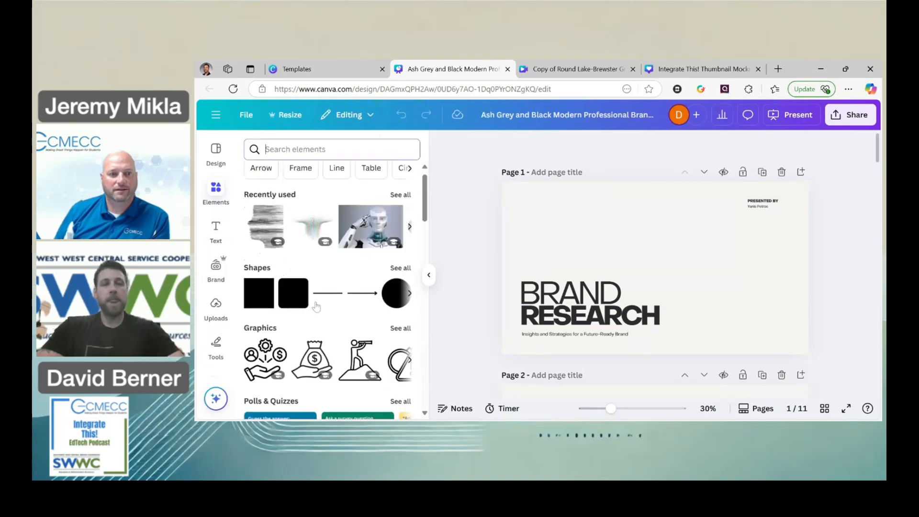
pyautogui.scroll(-3, 316, 306)
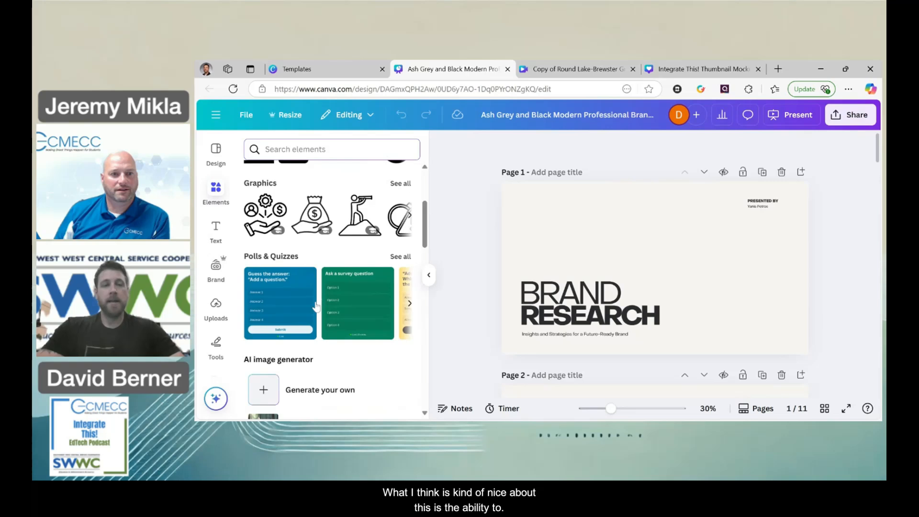
pyautogui.scroll(3, 316, 307)
pyautogui.scroll(-4, 317, 306)
pyautogui.scroll(6, 316, 306)
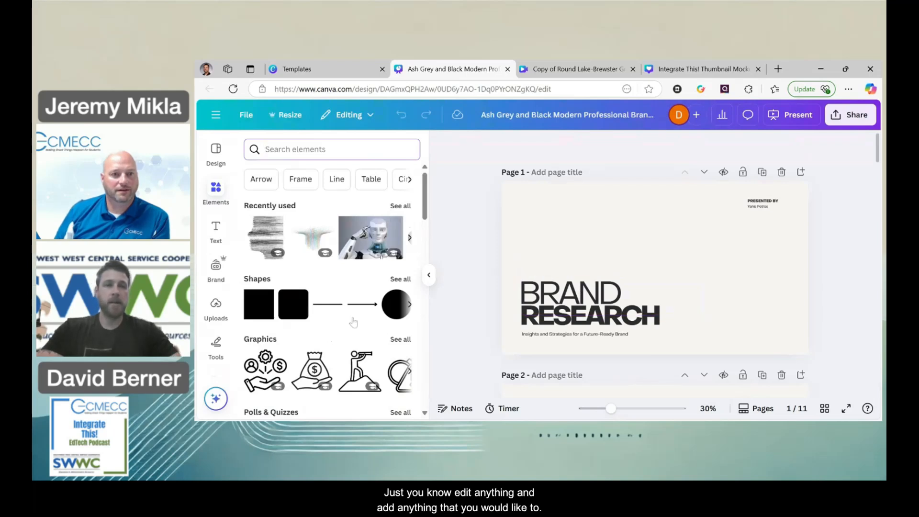
# Replace the word BRAND in the page 1 title with ARTIFICIAL INTELLIGENCE.
pyautogui.scroll(-5, 535, 271)
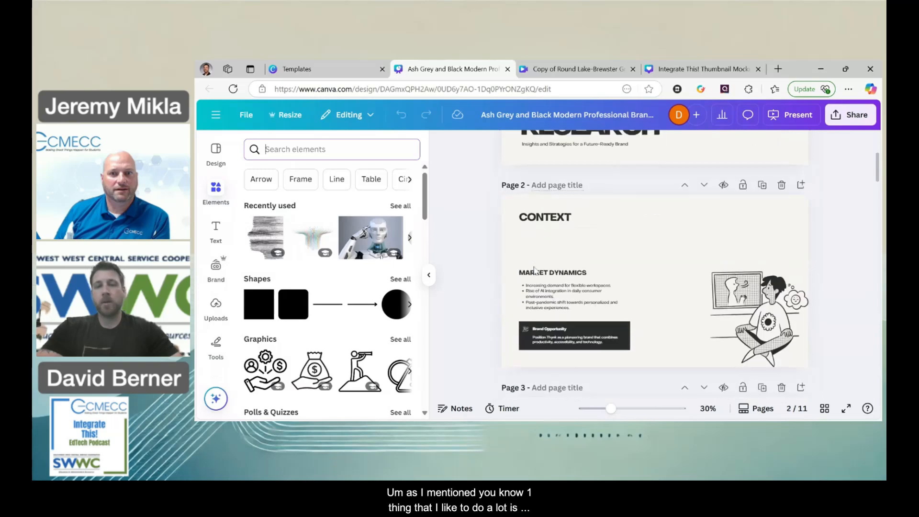
pyautogui.scroll(5, 535, 271)
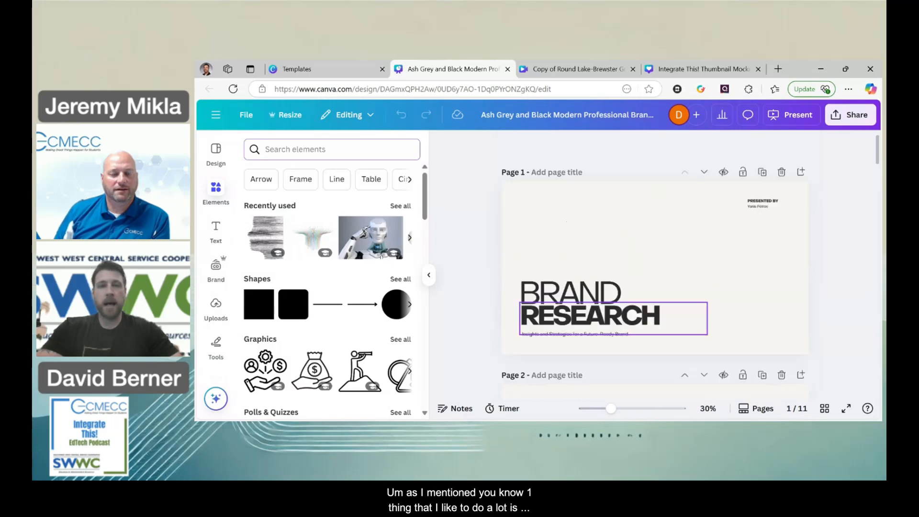
pyautogui.doubleClick(589, 301)
pyautogui.write('AI')
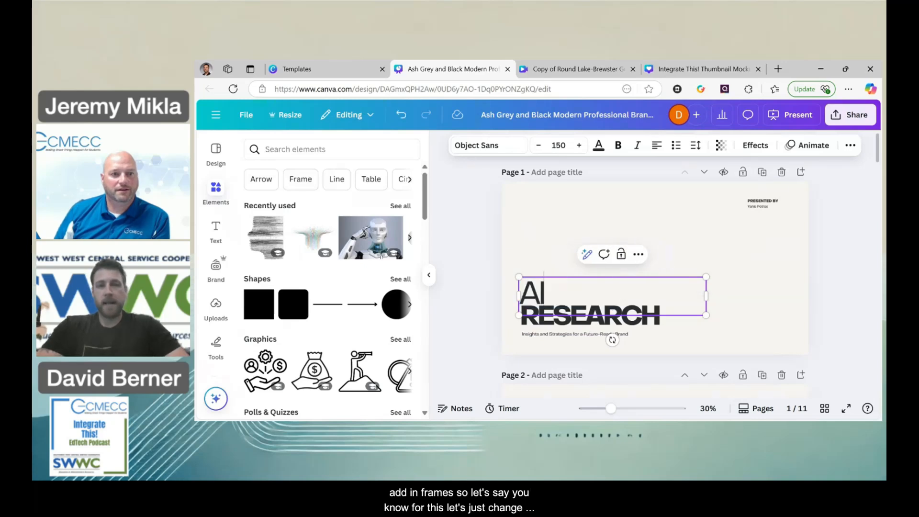
pyautogui.press('BackSpace')
pyautogui.write('RT')
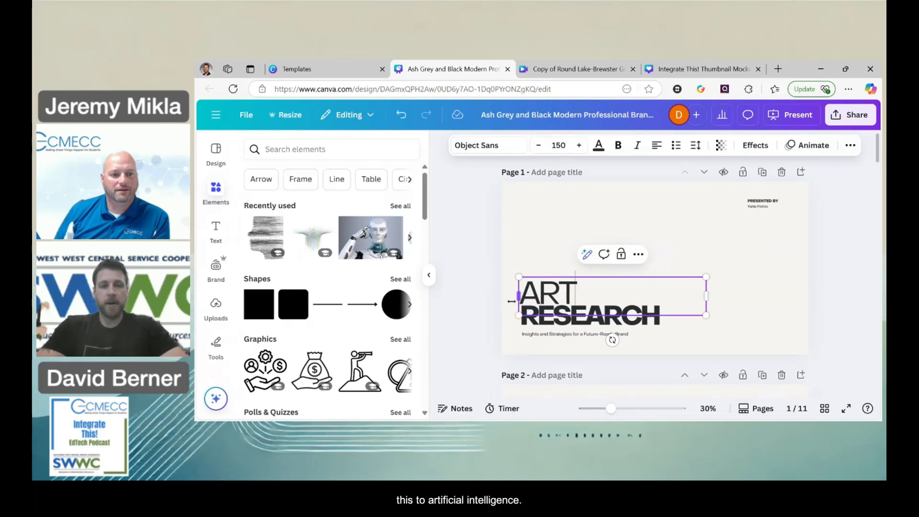
pyautogui.write('IFICIAL')
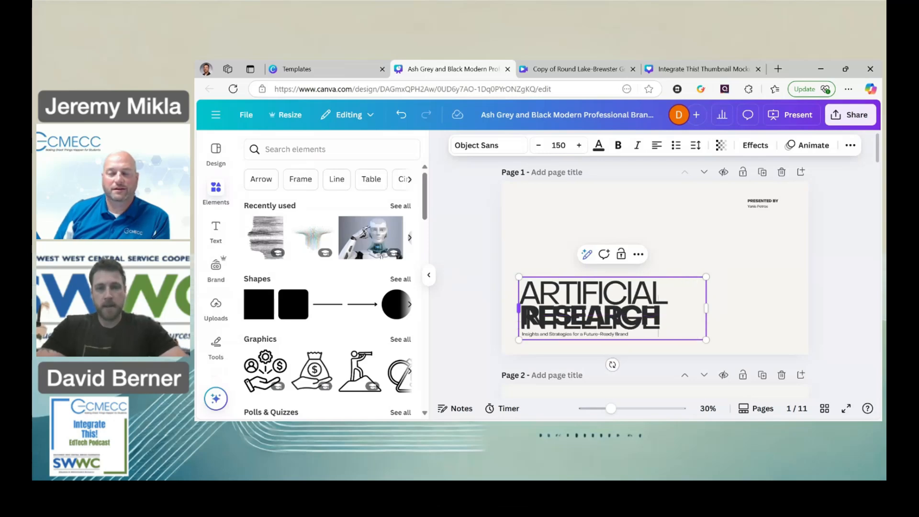
pyautogui.write('ELLIGENCE')
# Set the ARTIFICIAL INTELLIGENCE text to font size 100 and move it up so it clears the word RESEARCH.
pyautogui.doubleClick(623, 293)
pyautogui.hotkey('ctrl', 'a')
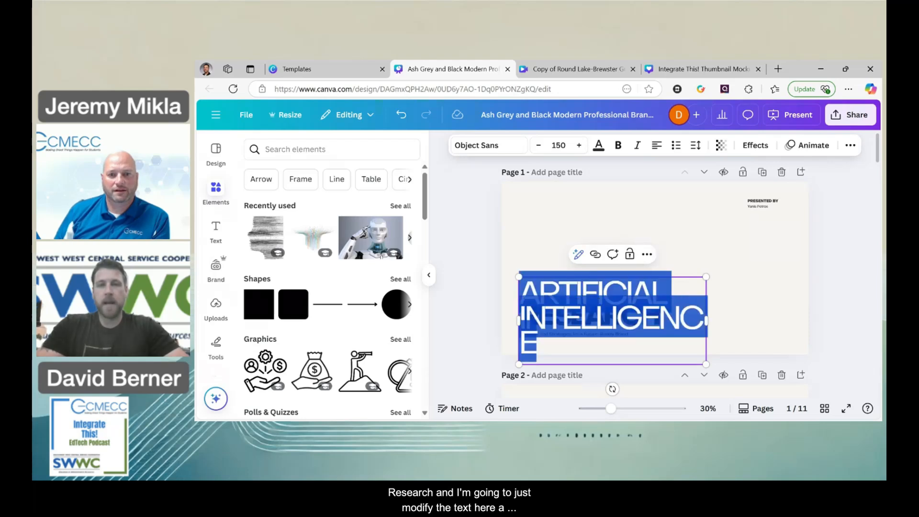
pyautogui.click(559, 146)
pyautogui.write('100')
pyautogui.press('Return')
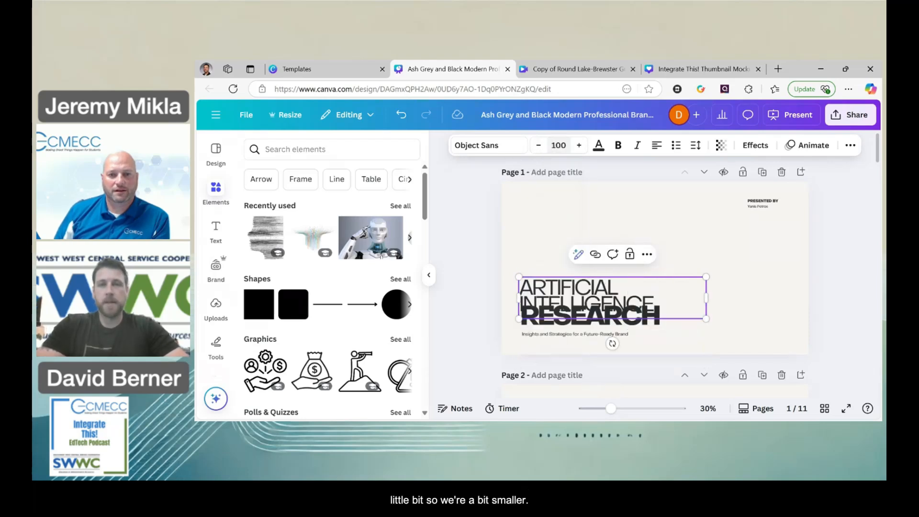
pyautogui.click(495, 301)
pyautogui.moveTo(567, 290); pyautogui.dragTo(568, 281)
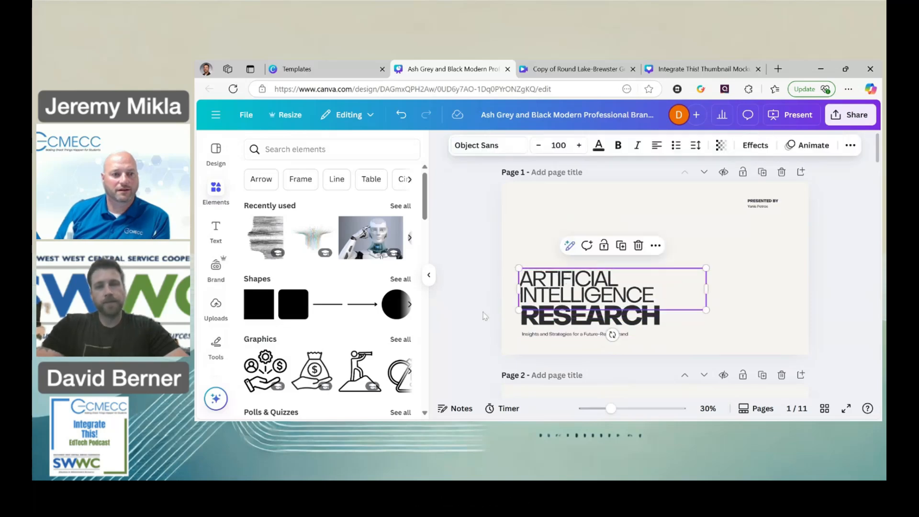
# Delete the subtitle line beneath RESEARCH on page 1.
pyautogui.click(469, 335)
pyautogui.click(558, 334)
pyautogui.press('Delete')
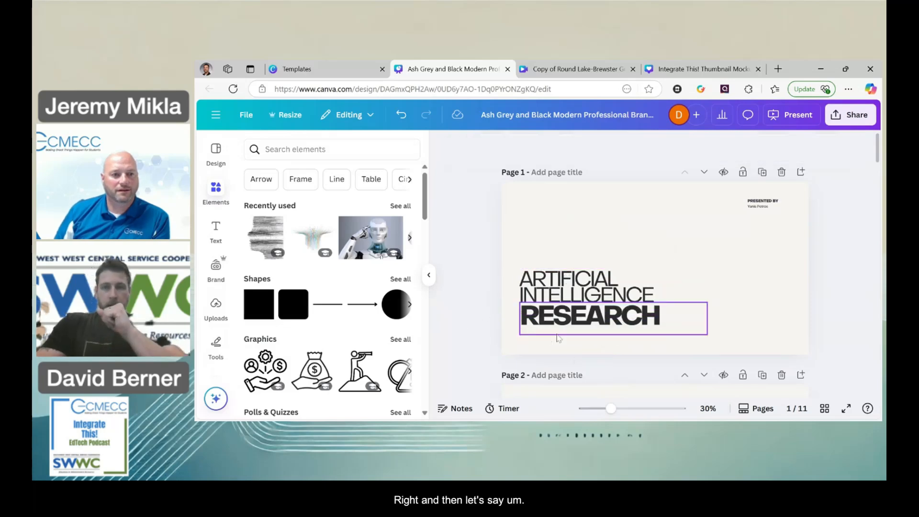
# Replace the name under PRESENTED BY on page 1 with the presenter's full name.
pyautogui.click(766, 208)
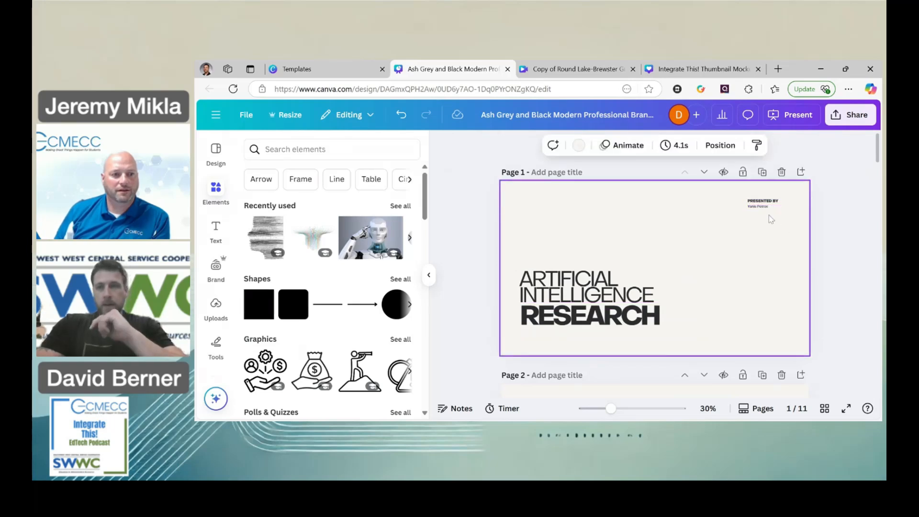
pyautogui.doubleClick(767, 208)
pyautogui.press('BackSpace')
pyautogui.write('Jerem')
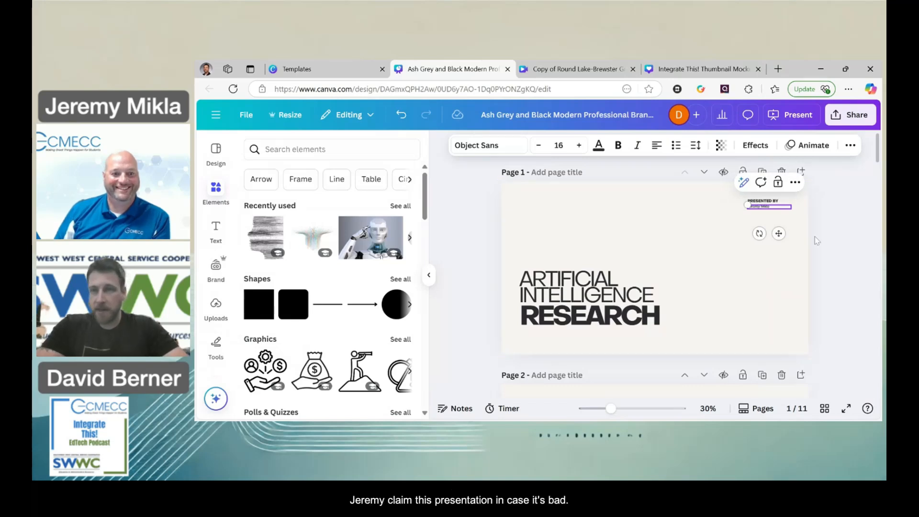
pyautogui.click(780, 289)
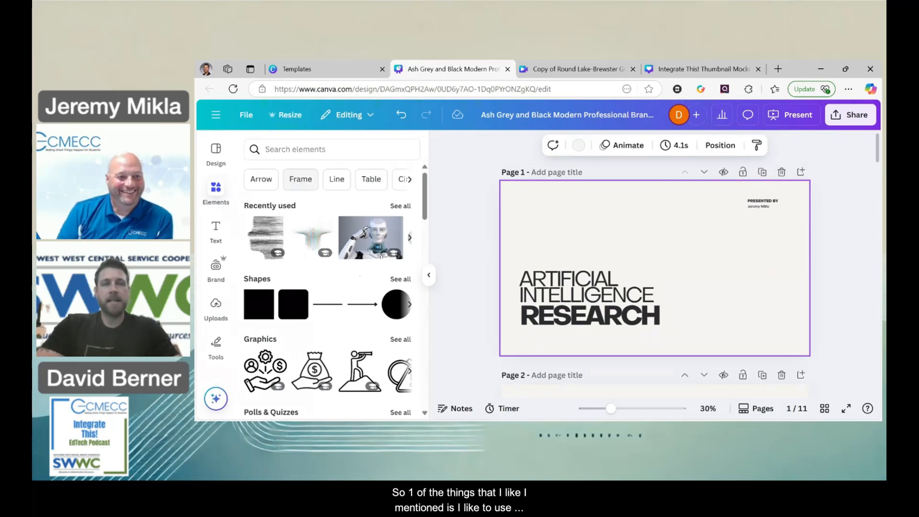
# Browse the Frame elements, add the circular frame to page 1 and place it beside the title text.
pyautogui.click(301, 179)
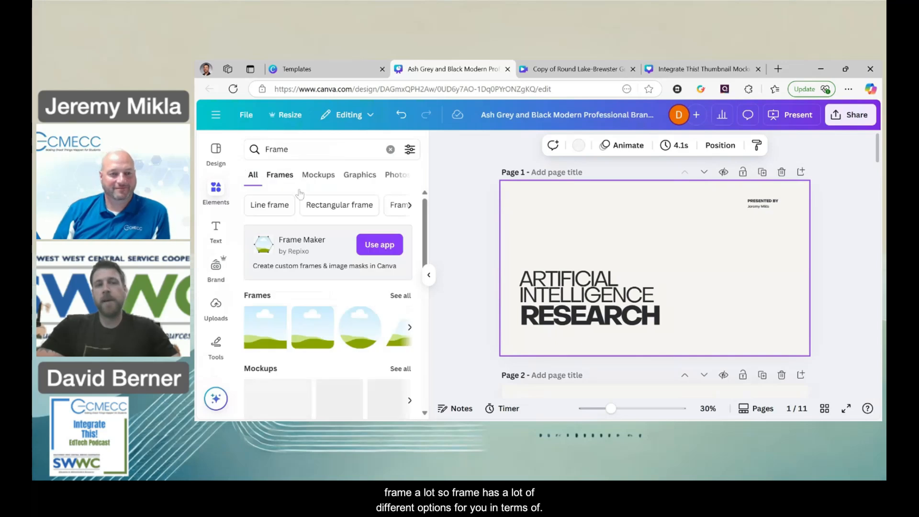
pyautogui.scroll(-2, 343, 339)
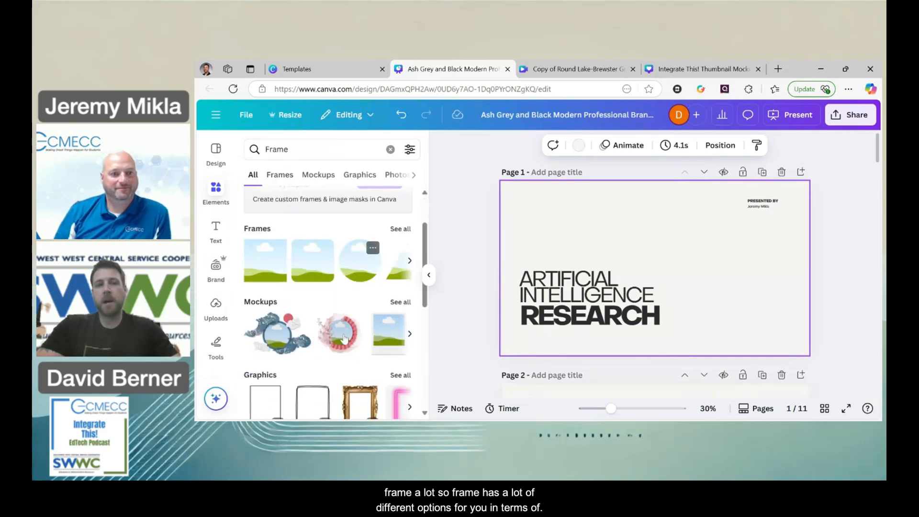
pyautogui.click(404, 224)
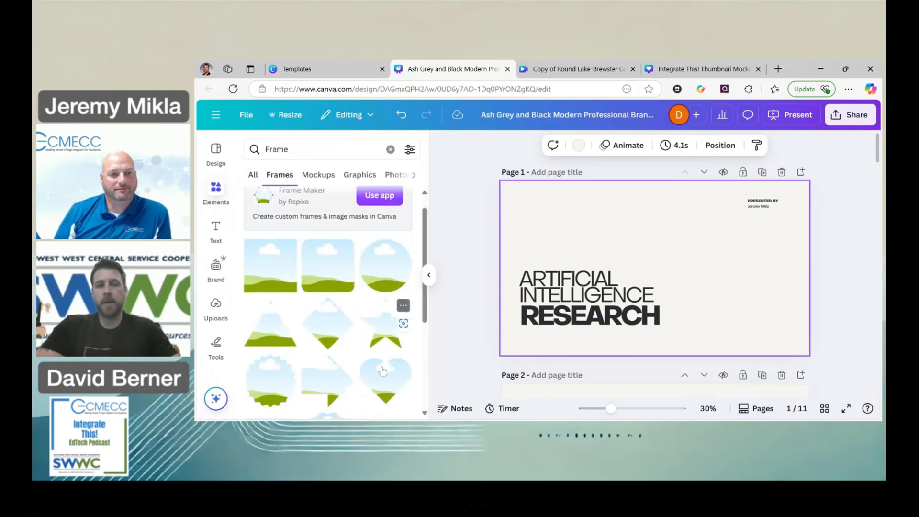
pyautogui.scroll(-3, 382, 370)
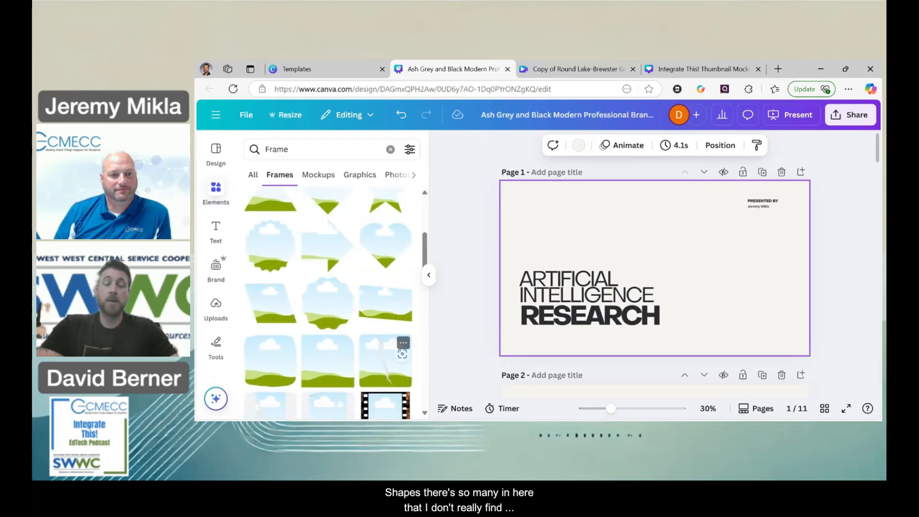
pyautogui.scroll(-5, 402, 352)
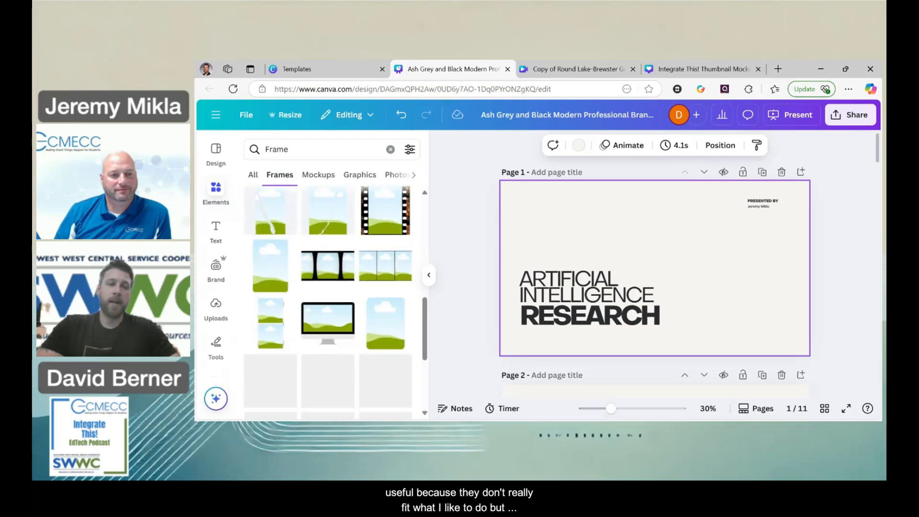
pyautogui.scroll(-2, 392, 374)
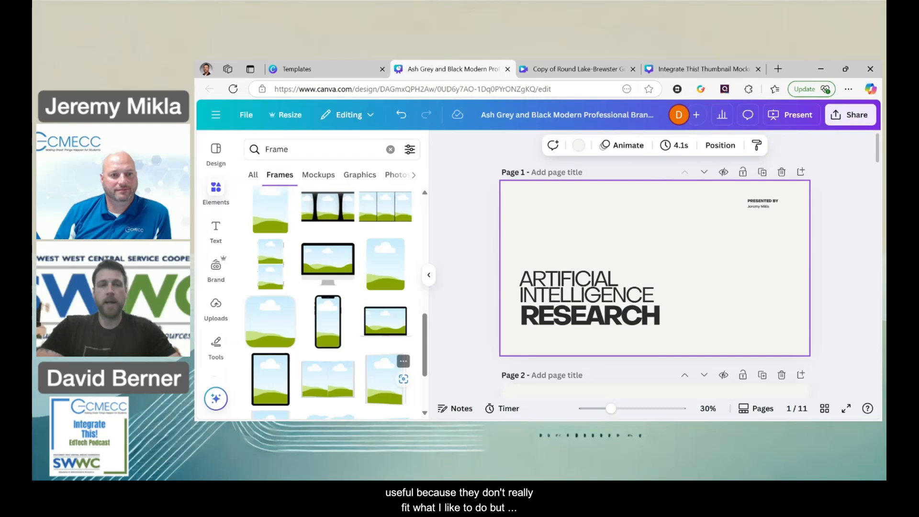
pyautogui.scroll(4, 393, 378)
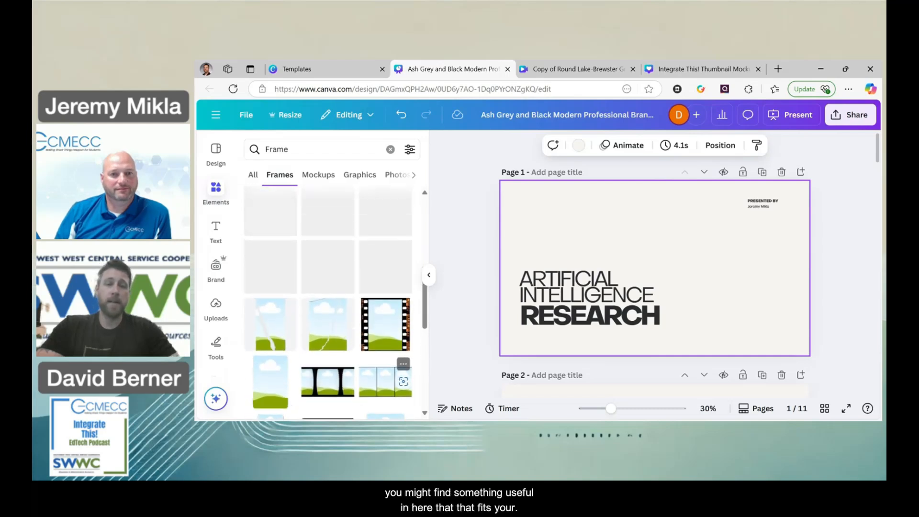
pyautogui.scroll(3, 392, 379)
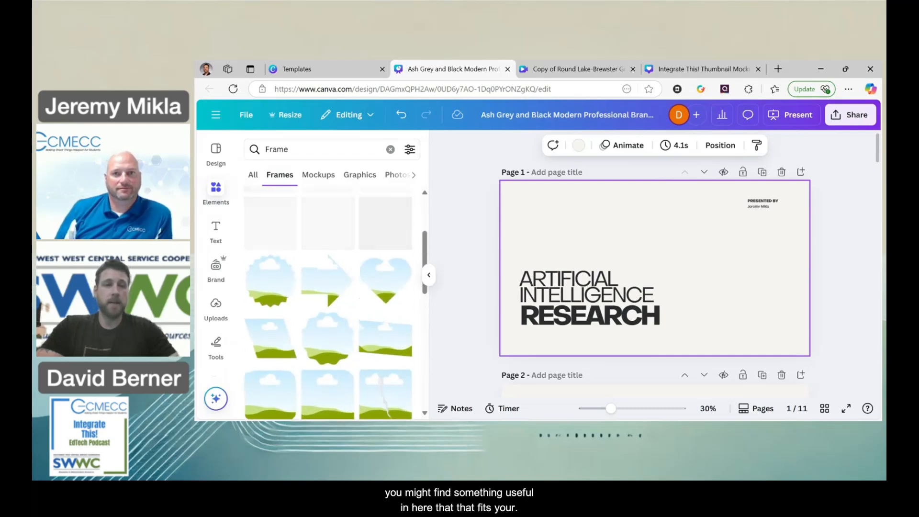
pyautogui.scroll(2, 386, 359)
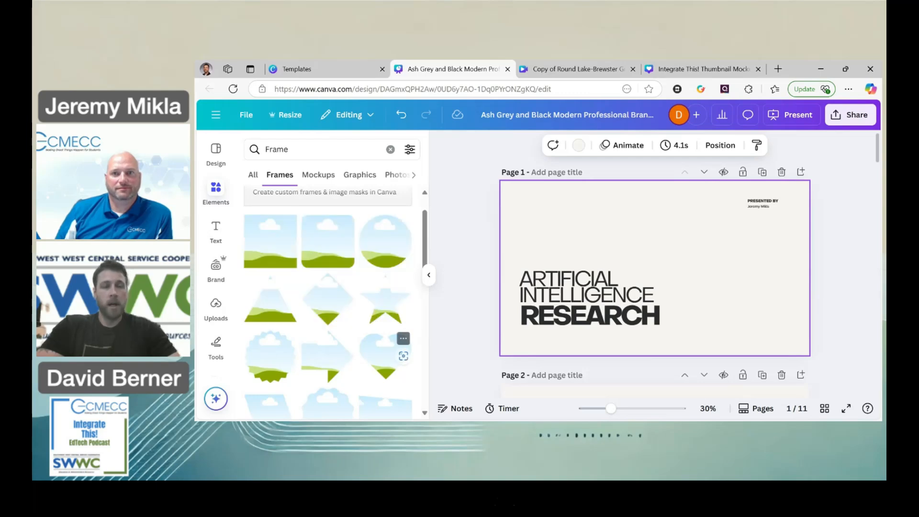
pyautogui.click(384, 256)
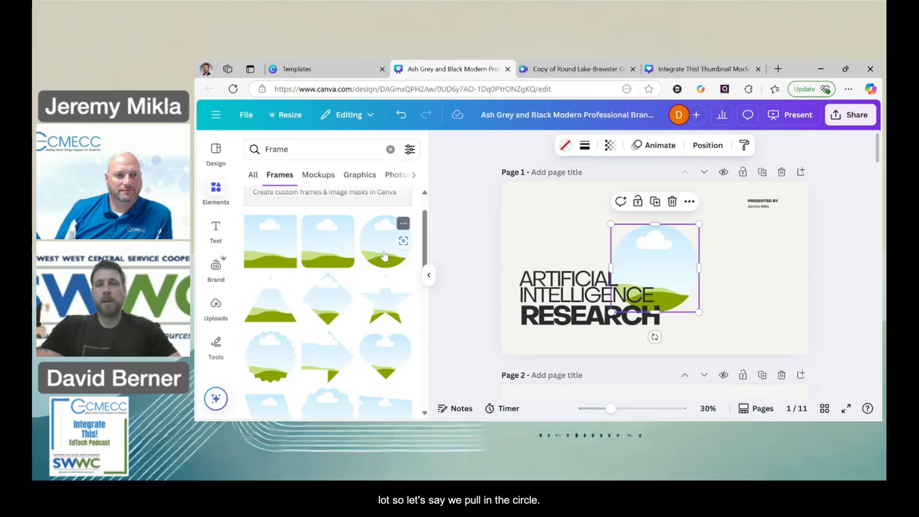
pyautogui.moveTo(641, 265); pyautogui.dragTo(693, 262)
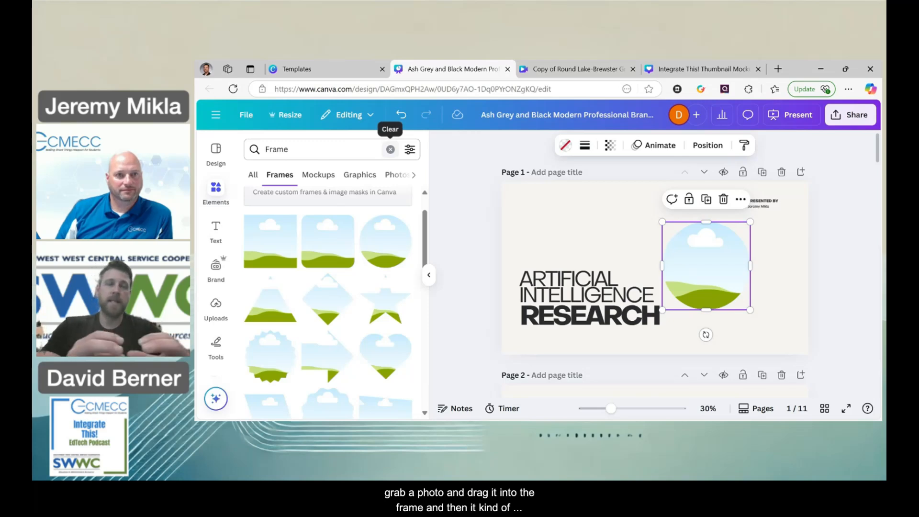
# Add the recently used robot photo to page 1 and fit it inside the circular frame.
pyautogui.click(390, 149)
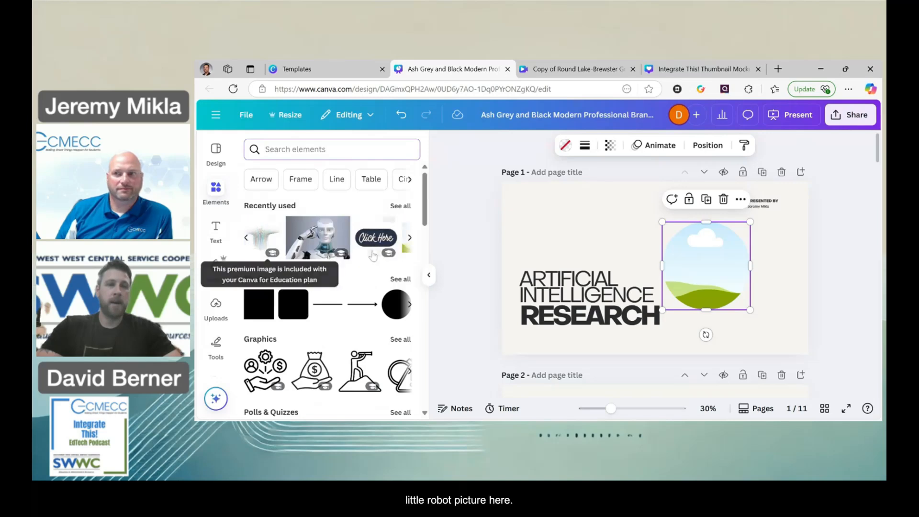
pyautogui.click(318, 237)
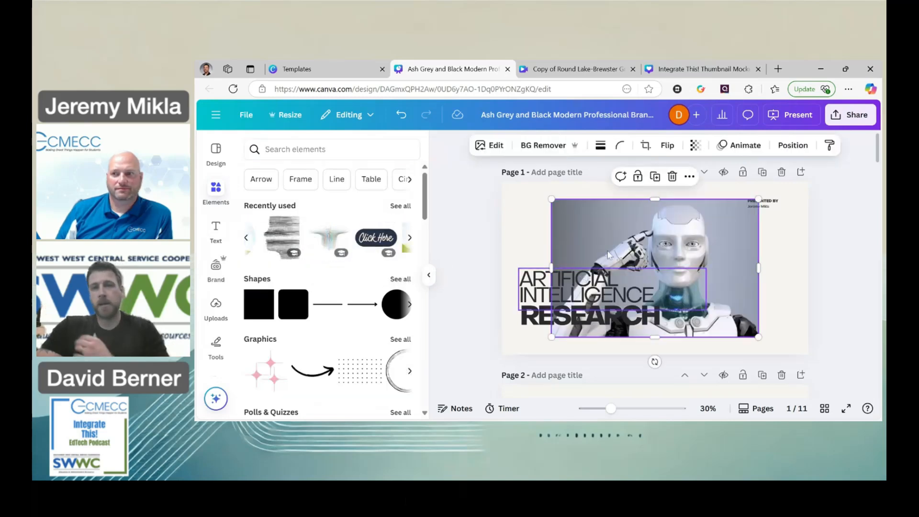
pyautogui.moveTo(608, 254); pyautogui.dragTo(722, 261)
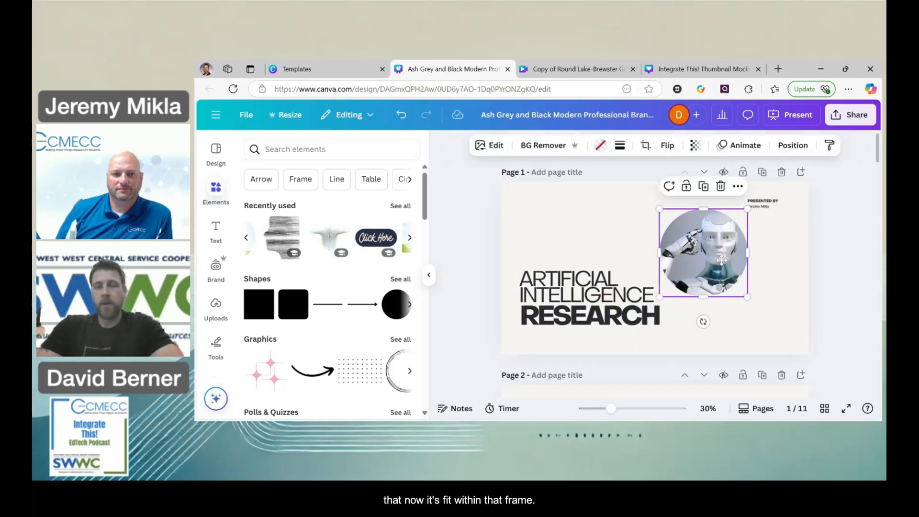
# Shift the robot photo slightly to the left within the circular frame's crop.
pyautogui.doubleClick(723, 265)
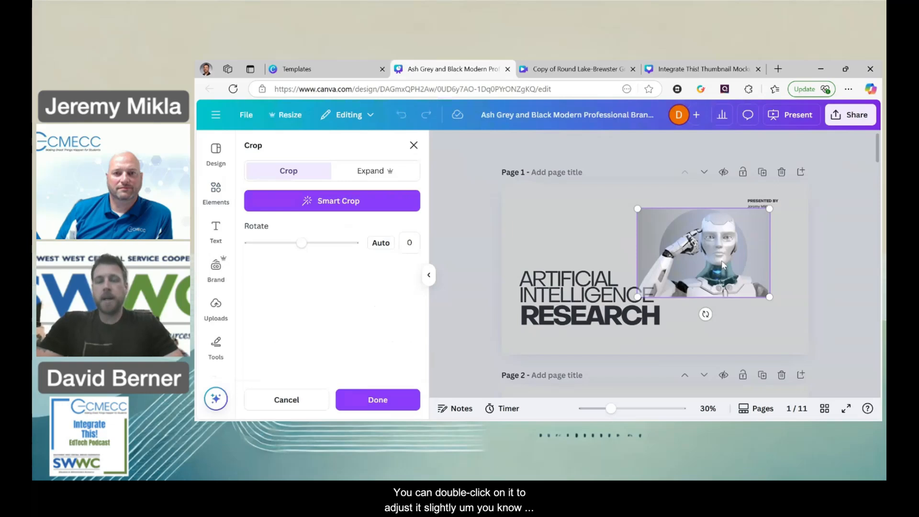
pyautogui.moveTo(714, 258); pyautogui.dragTo(705, 236)
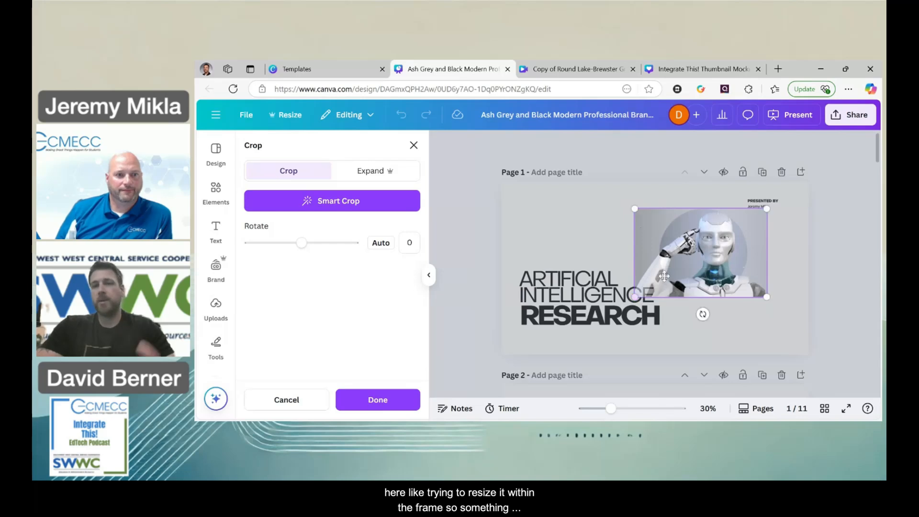
pyautogui.click(743, 333)
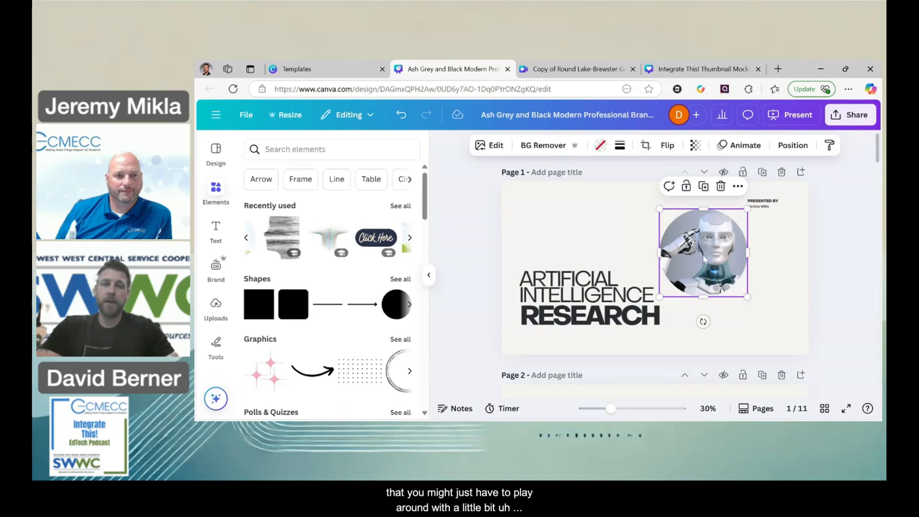
# Enlarge the circular robot frame to about 759 by 759 and position it to the right of the title.
pyautogui.moveTo(704, 259)
pyautogui.mouseDown()
pyautogui.moveTo(724, 260)
pyautogui.moveTo(701, 252)
pyautogui.mouseUp()
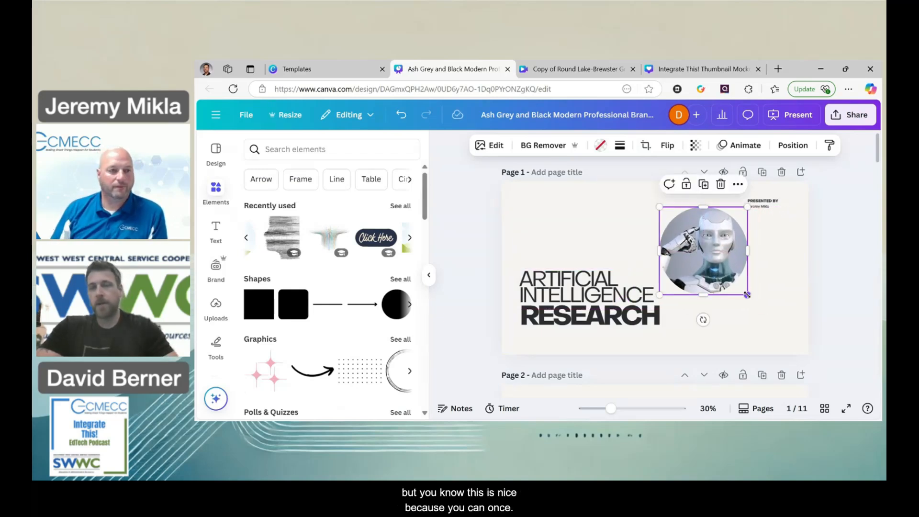
pyautogui.doubleClick(698, 253)
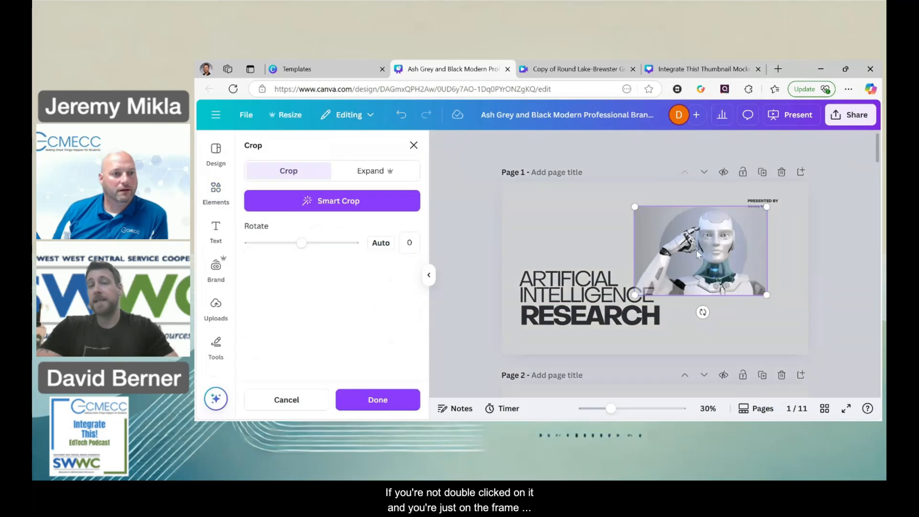
pyautogui.click(757, 328)
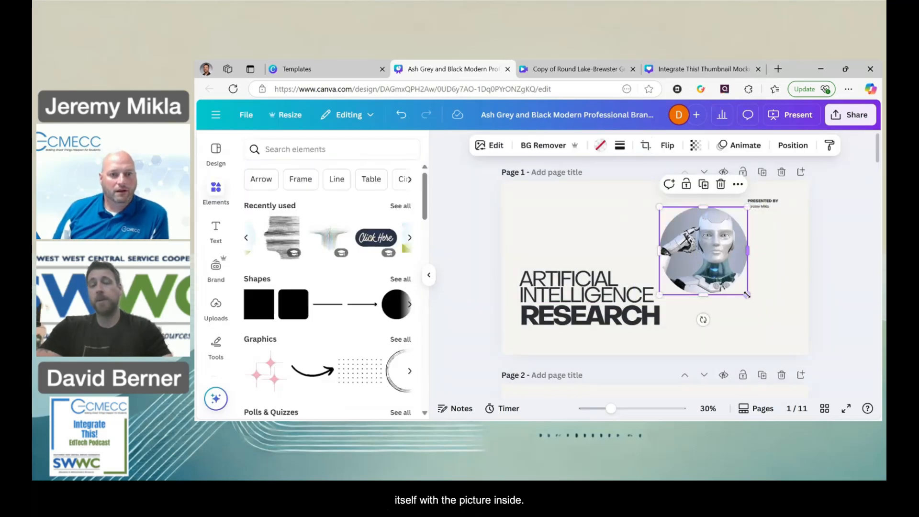
pyautogui.moveTo(748, 295); pyautogui.dragTo(780, 328)
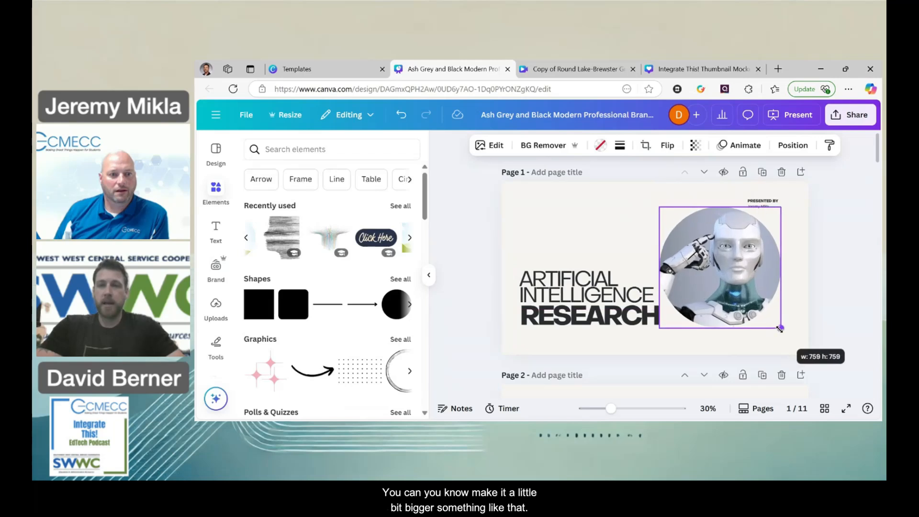
pyautogui.moveTo(724, 273); pyautogui.dragTo(734, 281)
pyautogui.click(826, 292)
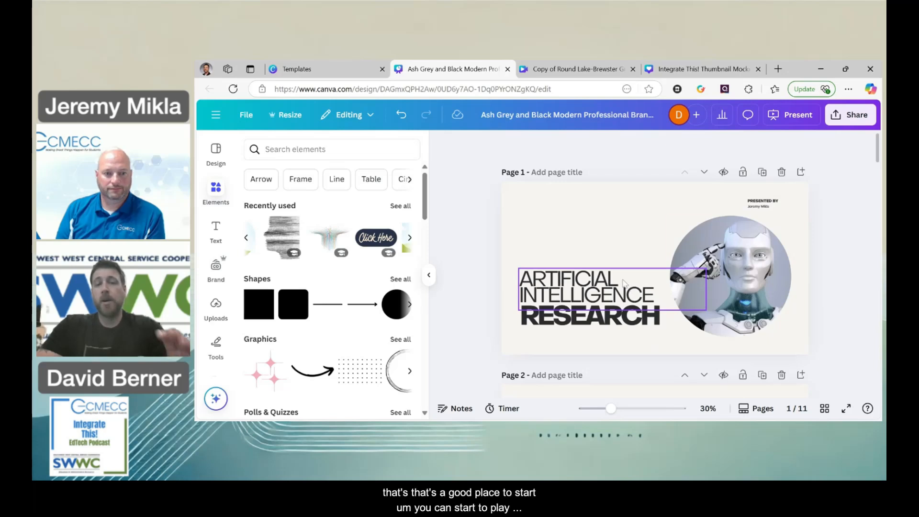
pyautogui.scroll(-3, 623, 258)
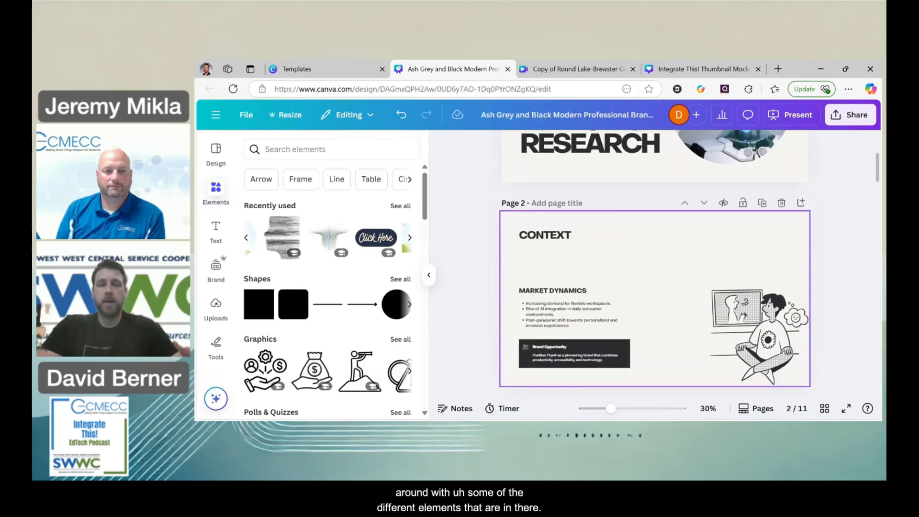
# Browse the elements library, view the full shapes collection and add a black circle to page 1.
pyautogui.scroll(3, 655, 263)
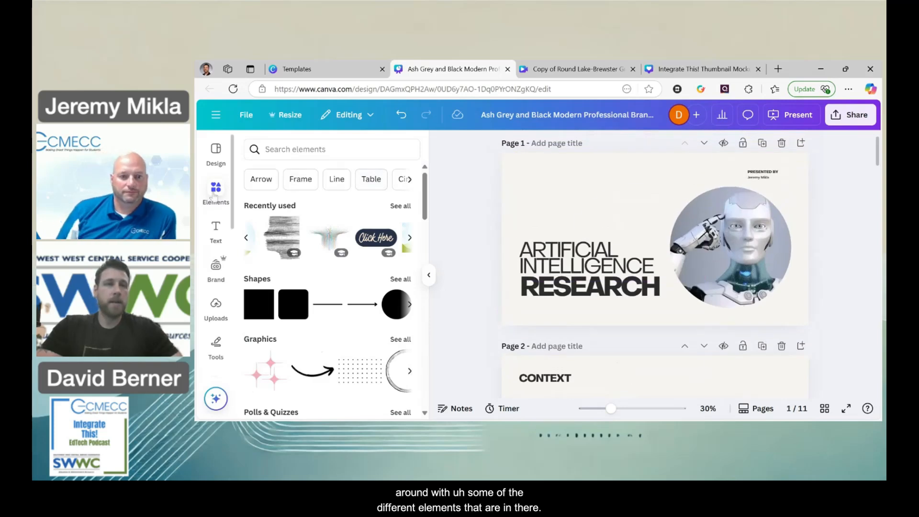
pyautogui.click(228, 191)
pyautogui.scroll(-1, 349, 289)
pyautogui.scroll(1, 349, 289)
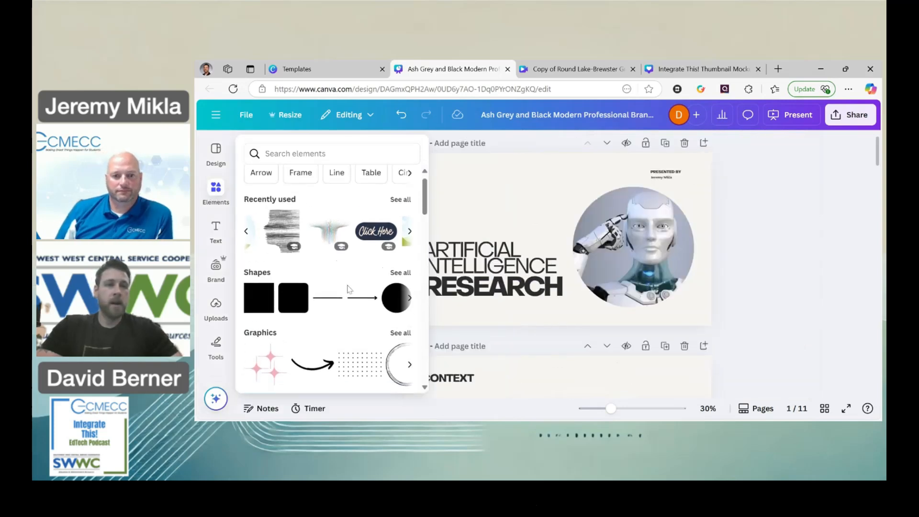
pyautogui.scroll(1, 349, 289)
pyautogui.scroll(-1, 349, 290)
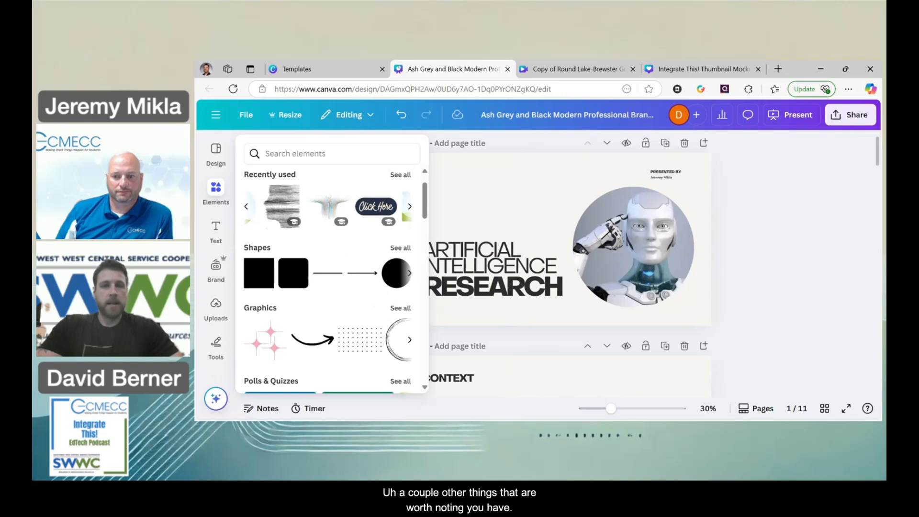
pyautogui.scroll(-1, 328, 279)
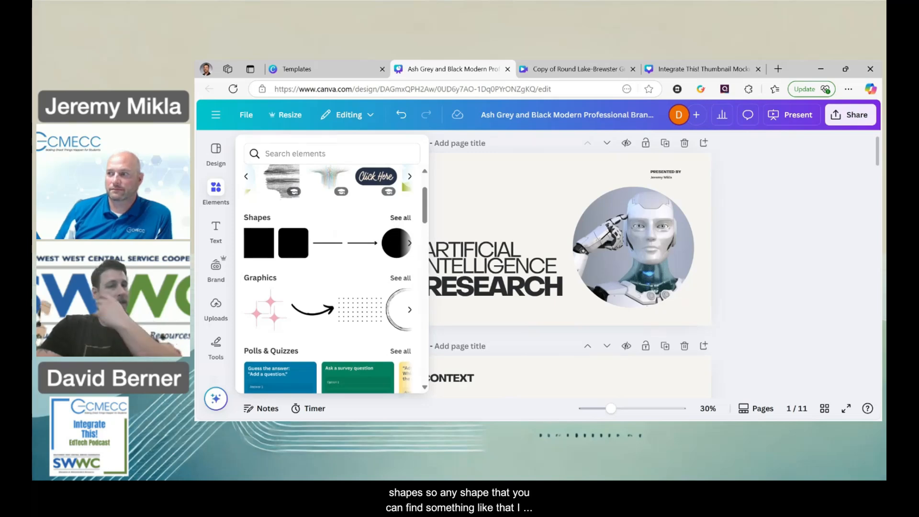
pyautogui.click(397, 219)
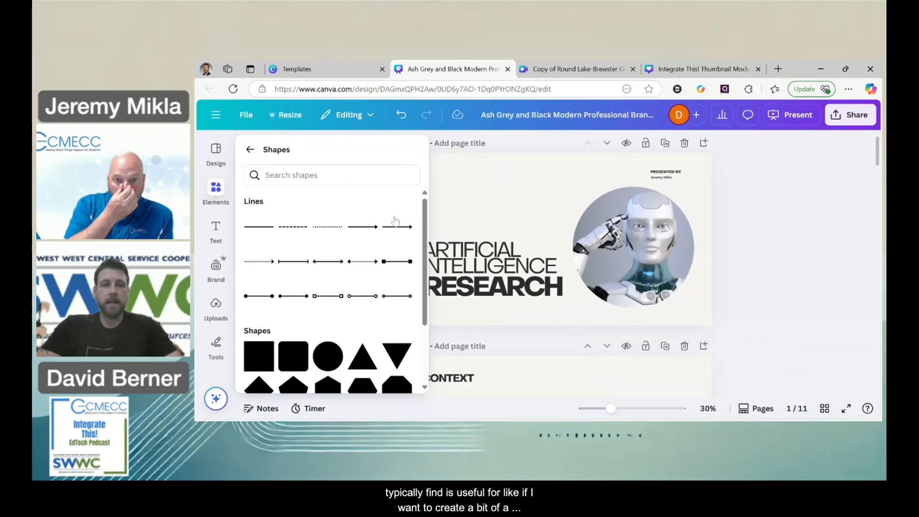
pyautogui.click(328, 358)
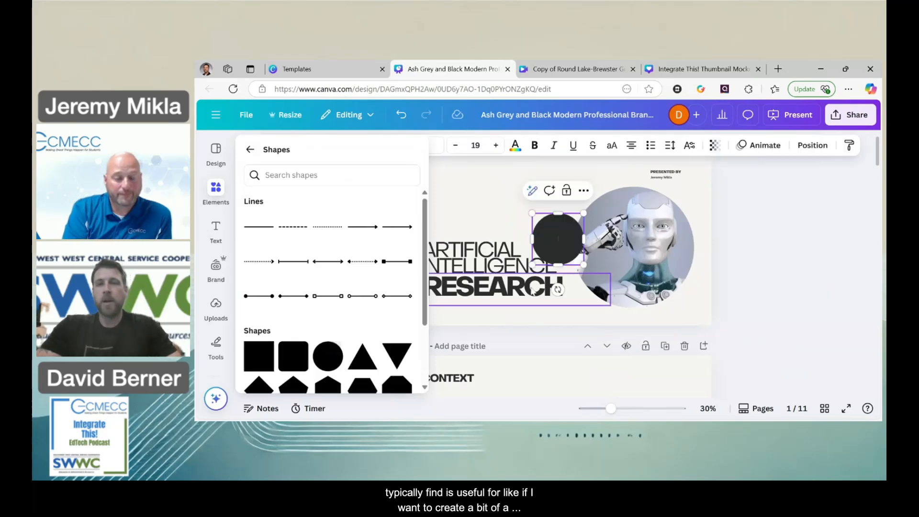
# Lock the position of the "ARTIFICIAL INTELLIGENCE" and "RESEARCH" title text boxes on page 1.
pyautogui.click(493, 222)
pyautogui.moveTo(559, 242)
pyautogui.mouseDown()
pyautogui.moveTo(584, 193)
pyautogui.moveTo(560, 254)
pyautogui.moveTo(560, 238)
pyautogui.mouseUp()
pyautogui.click(506, 212)
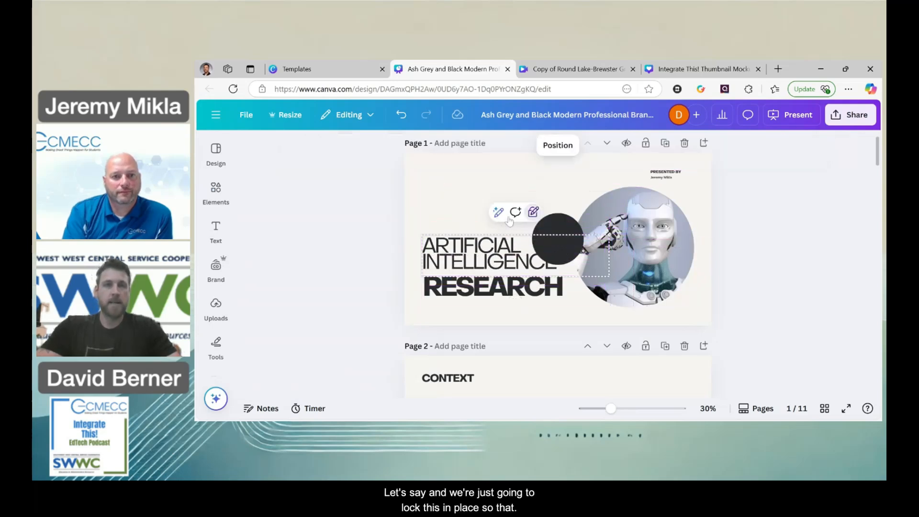
pyautogui.click(509, 292)
pyautogui.click(509, 253)
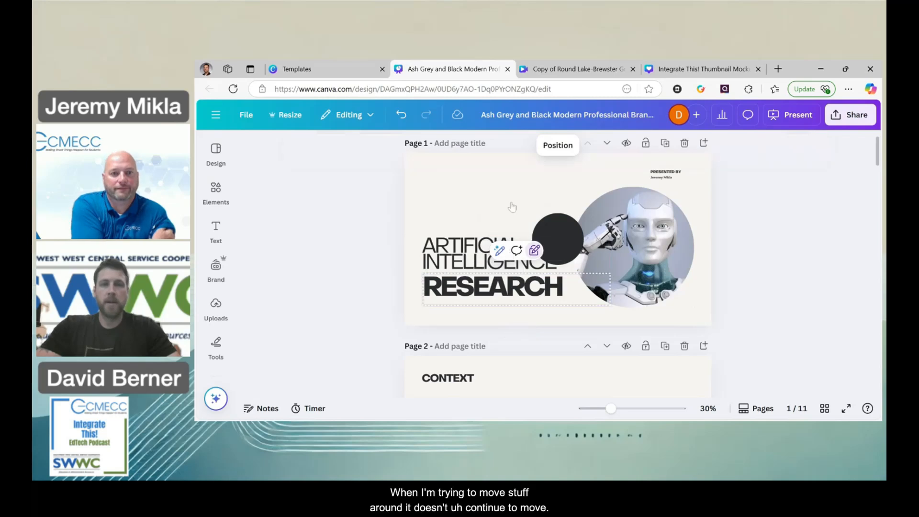
# Move the black circle up to overlap the robot frame's upper-left edge, and lock the robot frame's position.
pyautogui.moveTo(555, 227); pyautogui.dragTo(570, 190)
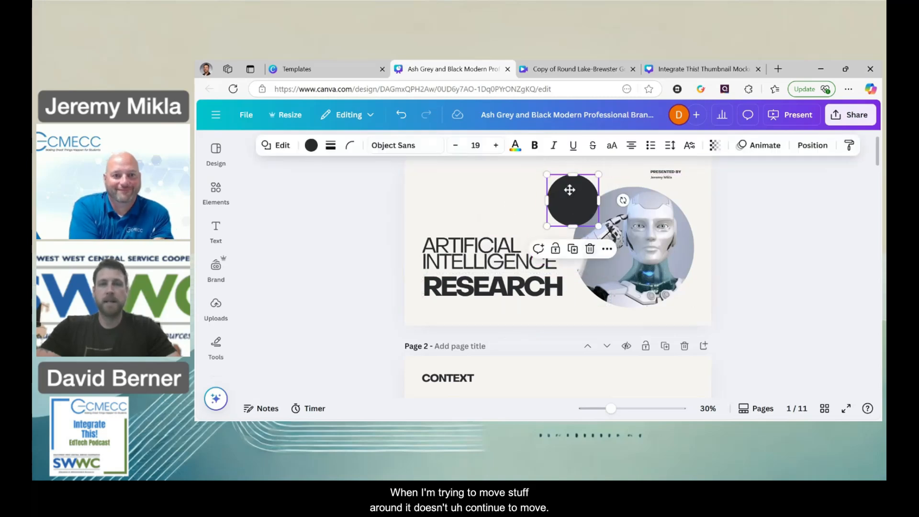
pyautogui.click(649, 239)
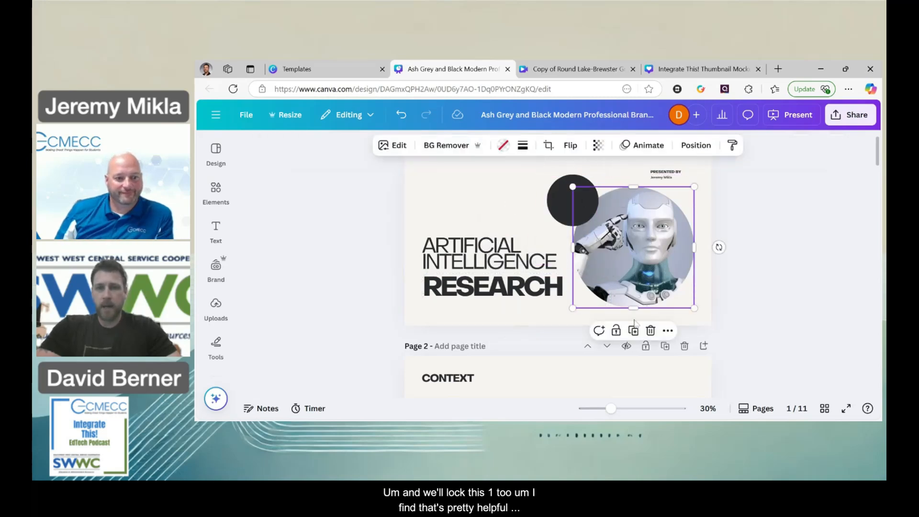
pyautogui.click(617, 331)
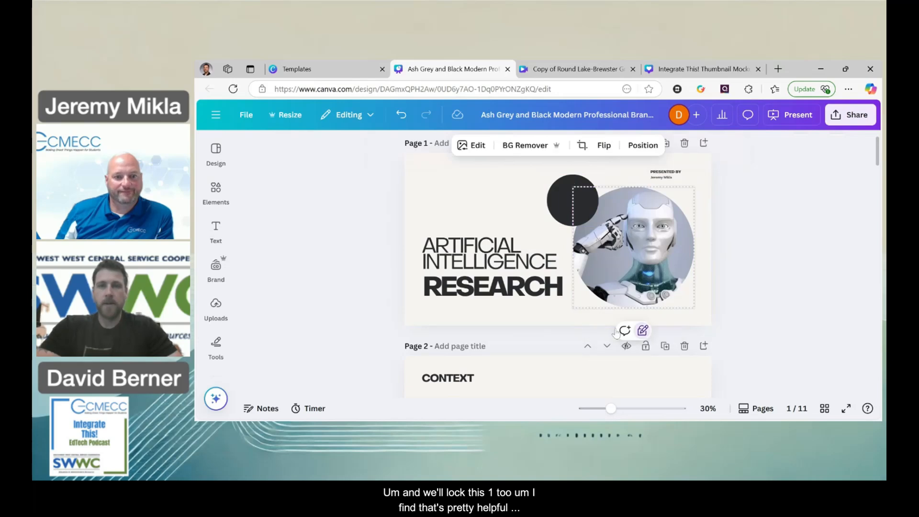
pyautogui.click(495, 205)
pyautogui.rightClick(571, 200)
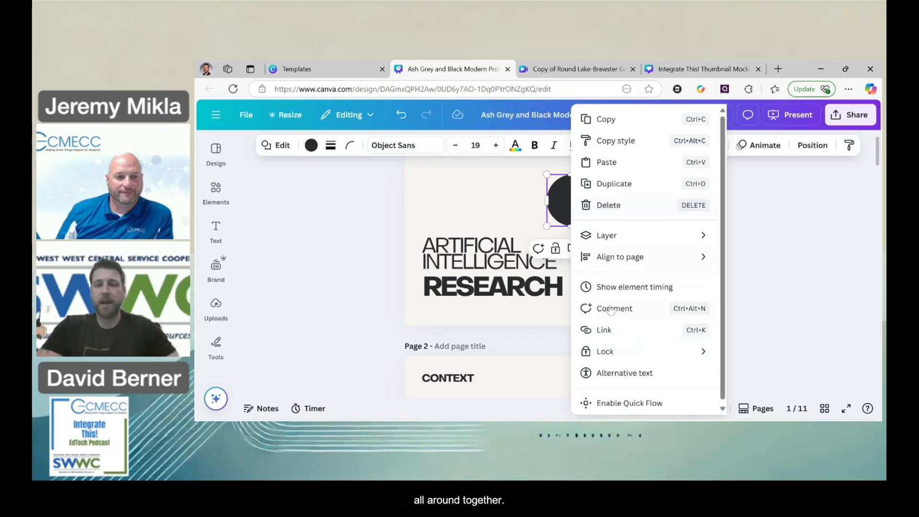
pyautogui.moveTo(646, 352)
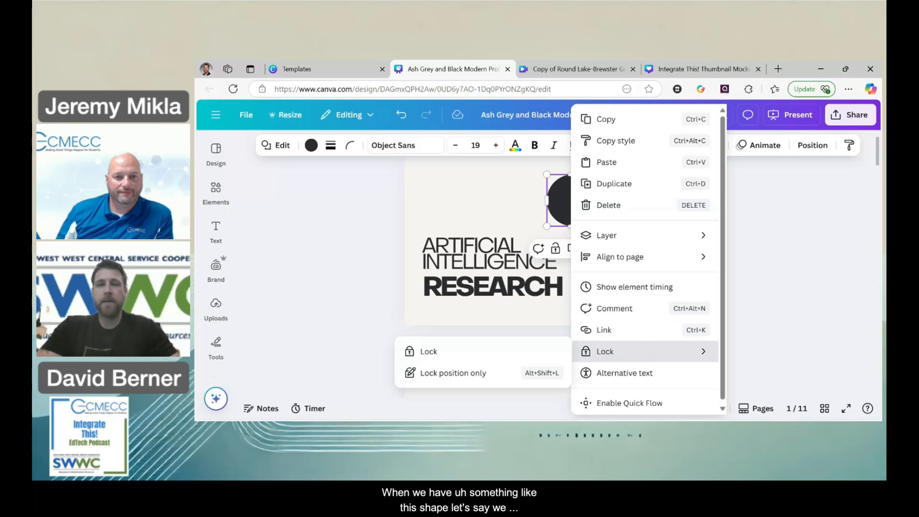
pyautogui.click(497, 211)
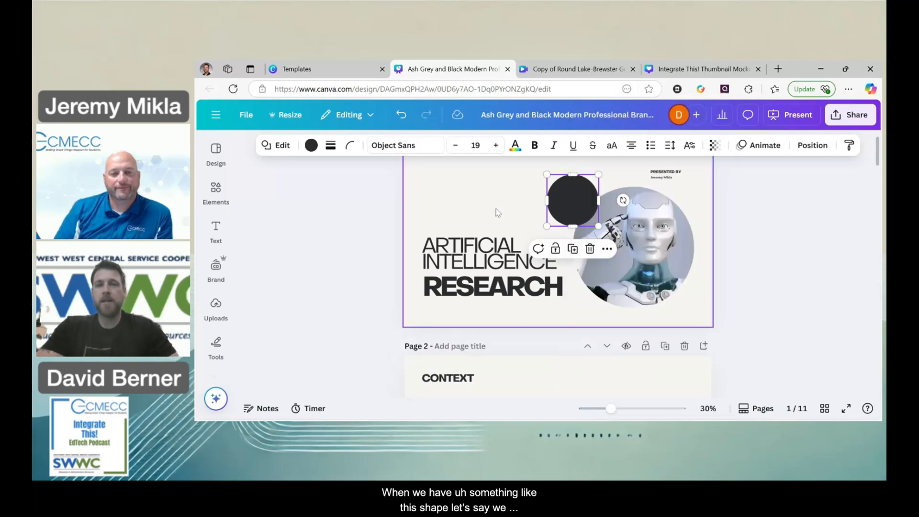
# Send the black circle to the back so it sits behind the robot frame.
pyautogui.rightClick(586, 215)
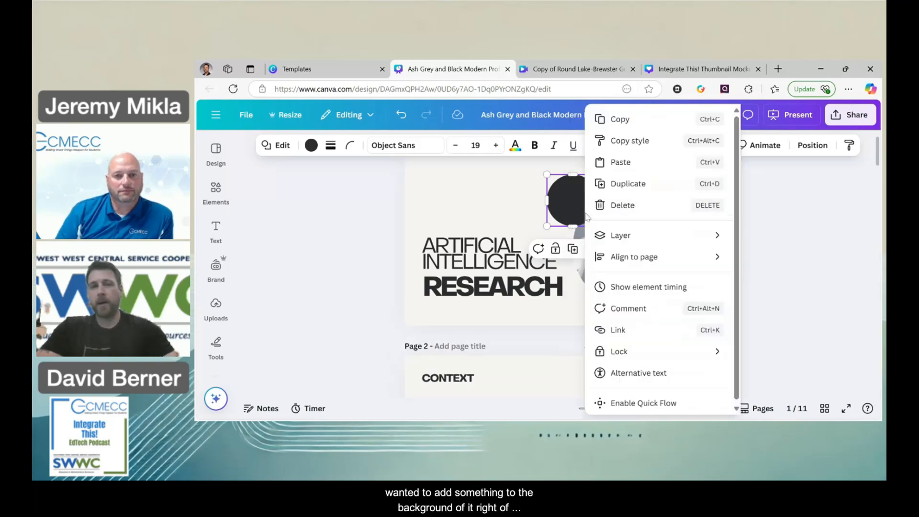
pyautogui.moveTo(615, 246)
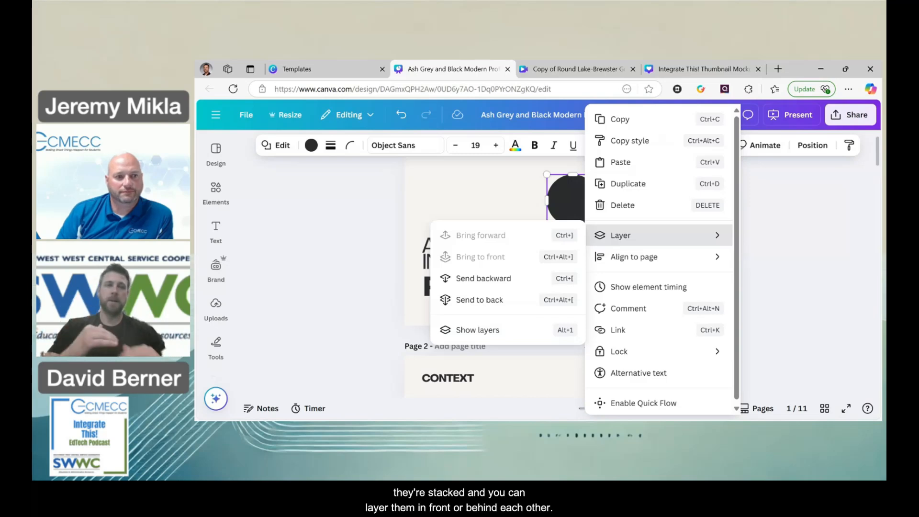
pyautogui.click(519, 301)
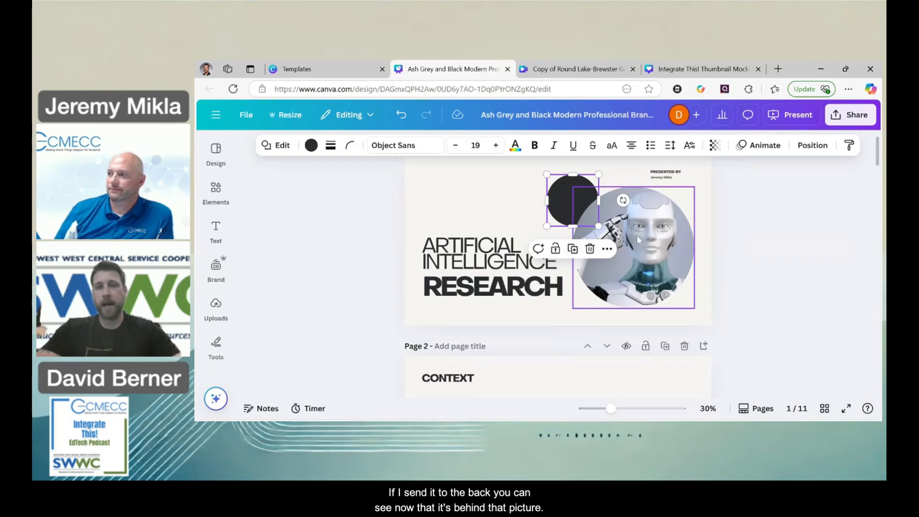
# Enlarge the black circle and centre it behind the robot frame so that it forms a dark ring around the picture.
pyautogui.moveTo(599, 226); pyautogui.dragTo(695, 311)
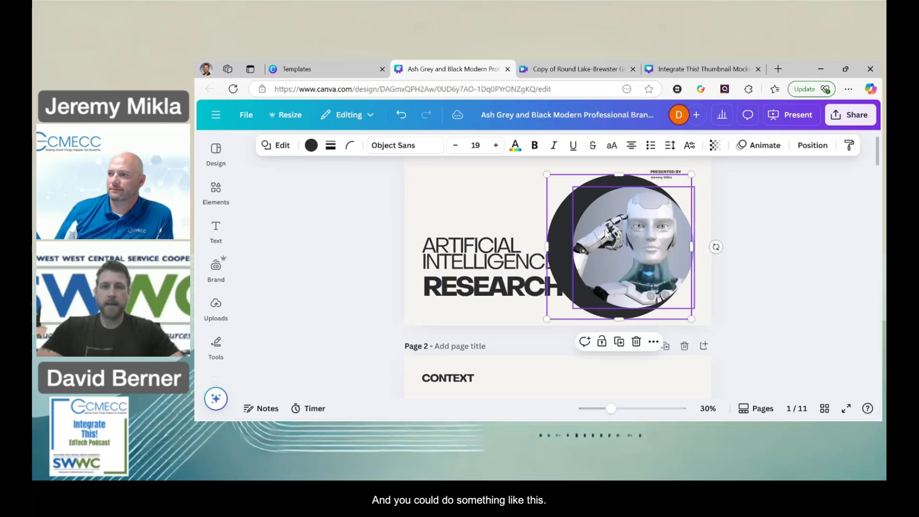
pyautogui.moveTo(559, 225); pyautogui.dragTo(575, 223)
pyautogui.moveTo(711, 320); pyautogui.dragTo(706, 314)
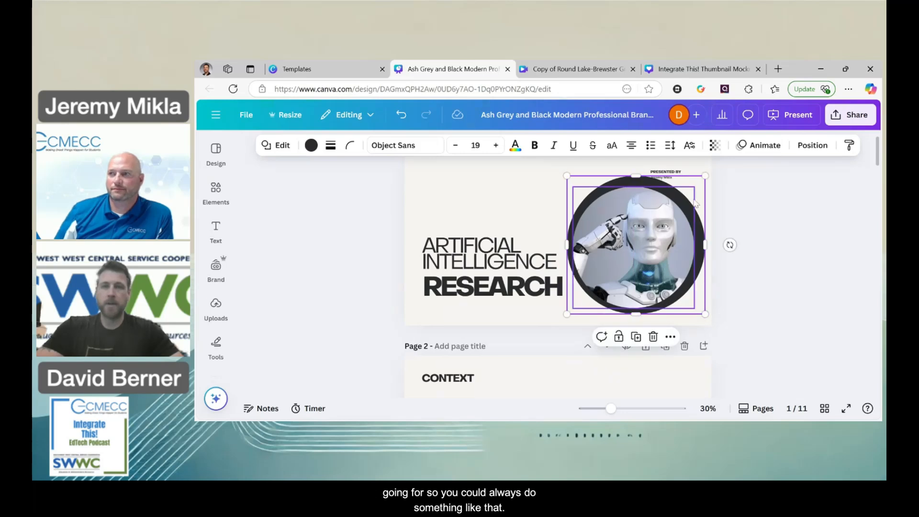
pyautogui.moveTo(701, 204); pyautogui.dragTo(700, 203)
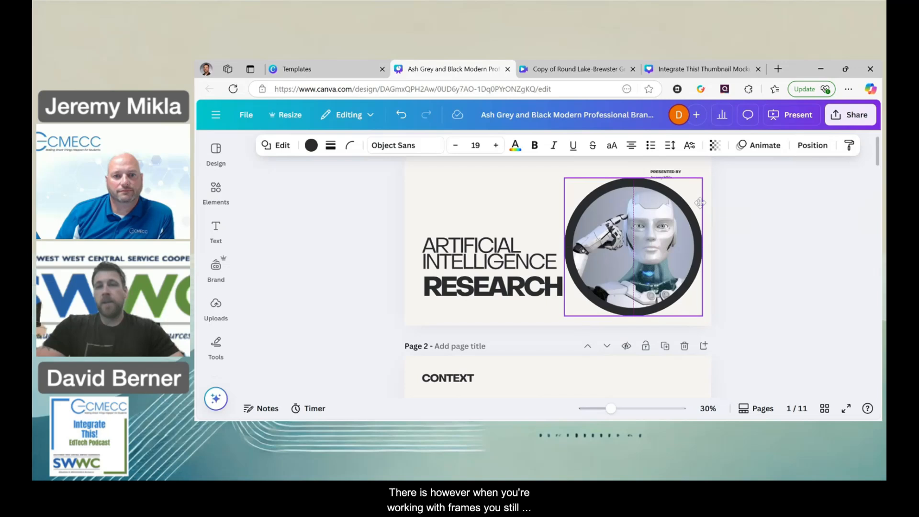
pyautogui.click(505, 204)
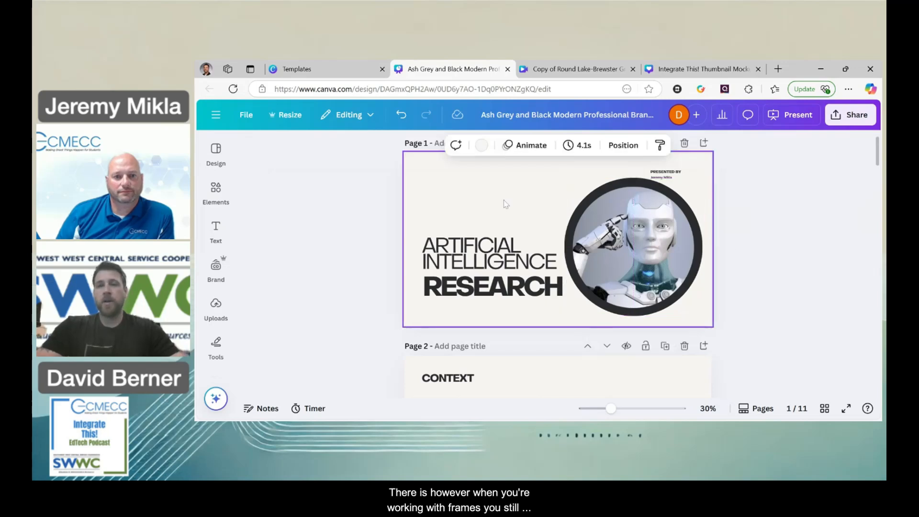
# Unlock the robot frame and give it a solid line border.
pyautogui.click(591, 235)
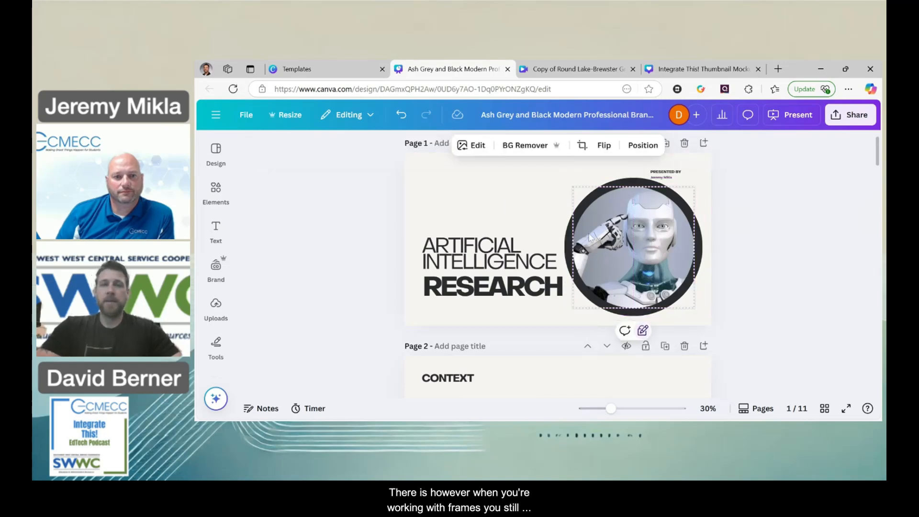
pyautogui.click(643, 330)
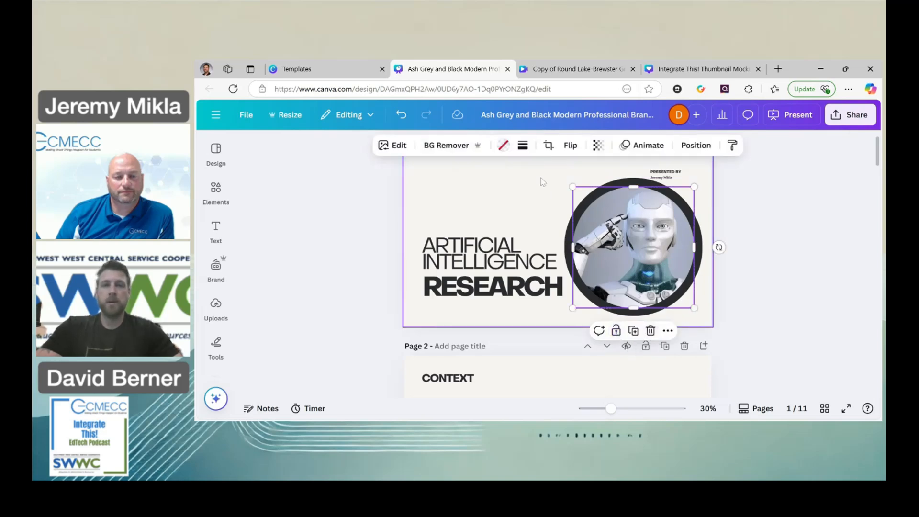
pyautogui.click(523, 145)
pyautogui.click(490, 175)
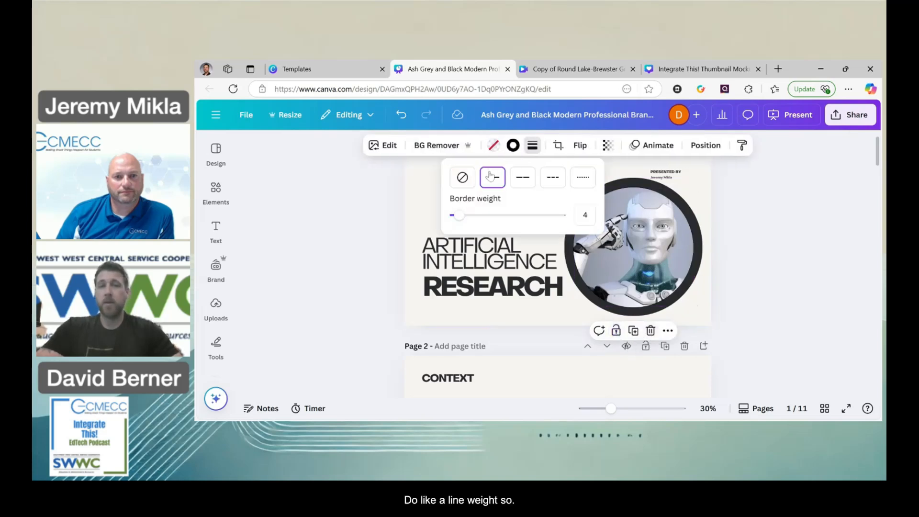
# Move the black circle out from behind the robot frame and delete it.
pyautogui.moveTo(638, 182); pyautogui.dragTo(479, 169)
pyautogui.press('Delete')
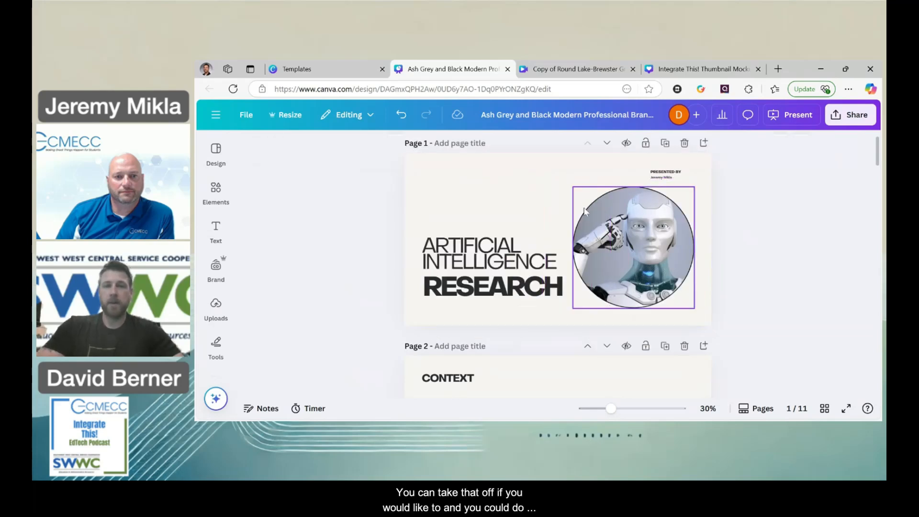
# Increase the border weight of the circular robot frame to about 18.
pyautogui.click(600, 206)
pyautogui.click(532, 146)
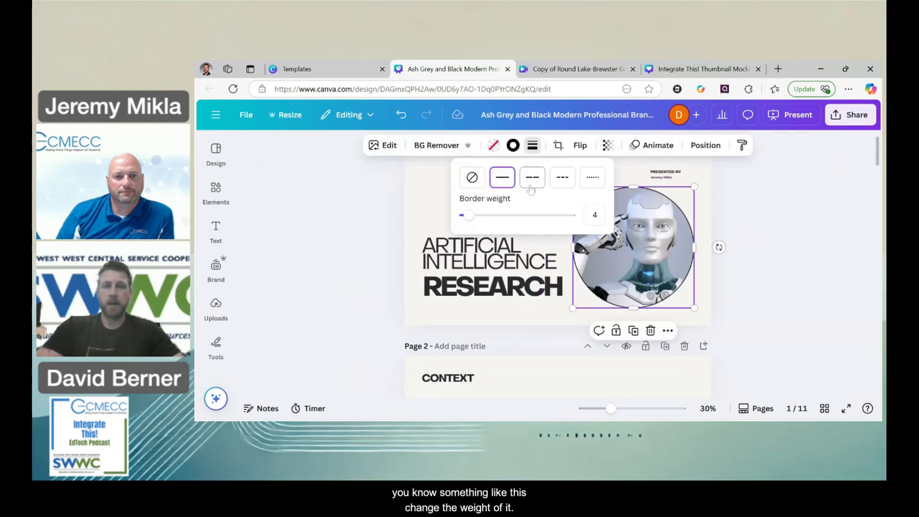
pyautogui.moveTo(468, 215); pyautogui.dragTo(481, 219)
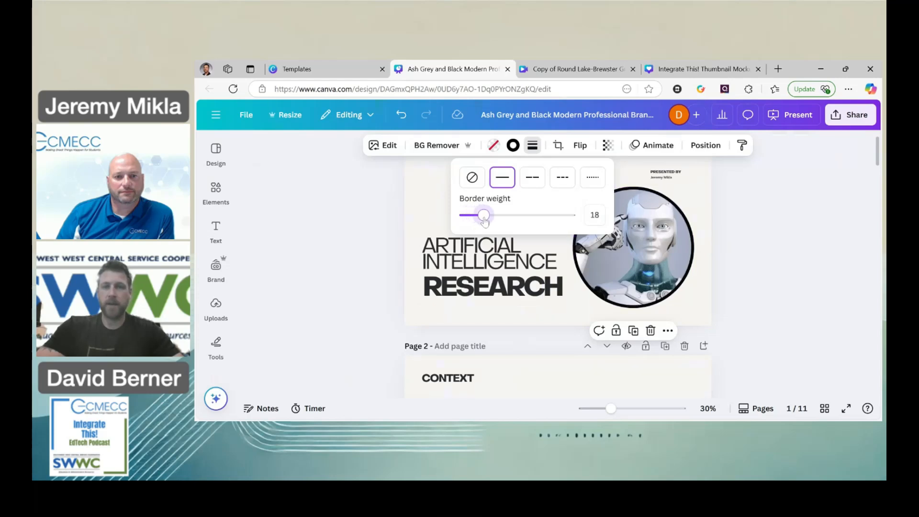
pyautogui.click(422, 212)
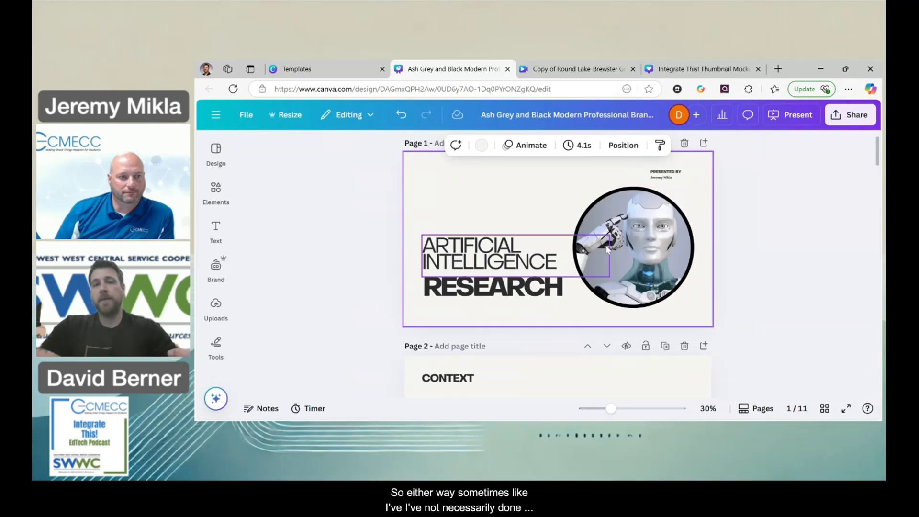
pyautogui.click(649, 234)
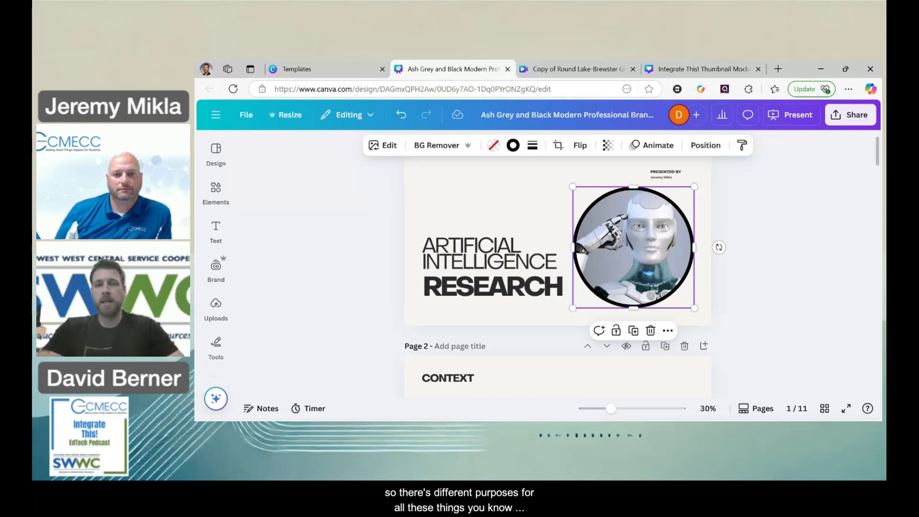
pyautogui.scroll(-3, 567, 240)
pyautogui.scroll(3, 567, 240)
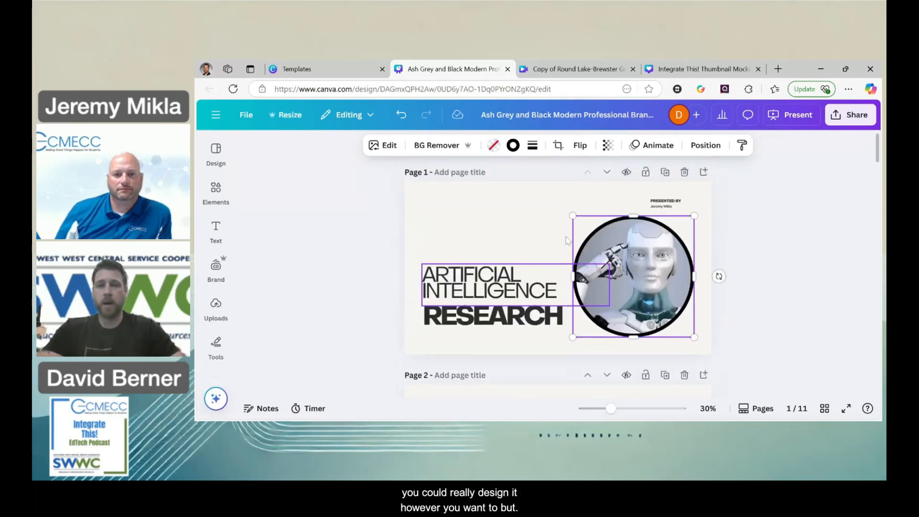
# Leave the shapes collection, open the full Graphics collection and browse its recently used, recommended and featured graphics.
pyautogui.click(216, 191)
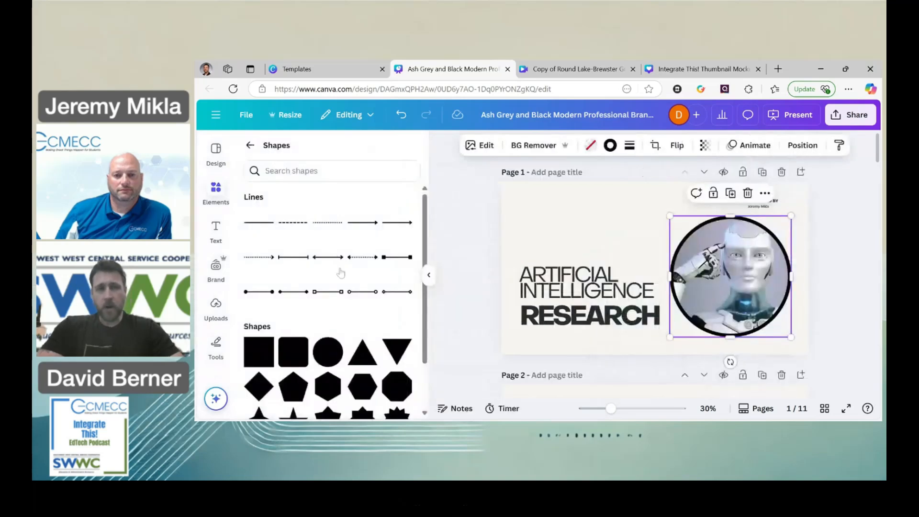
pyautogui.click(250, 145)
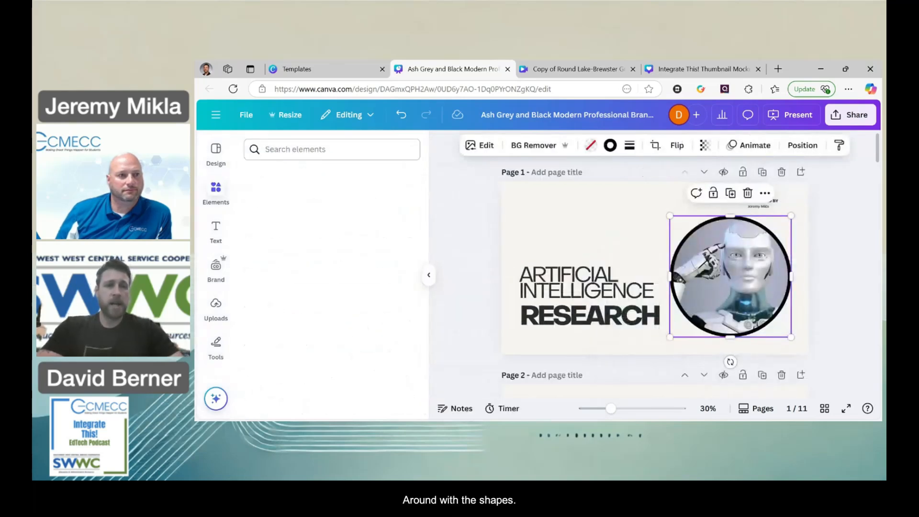
pyautogui.scroll(-1, 401, 254)
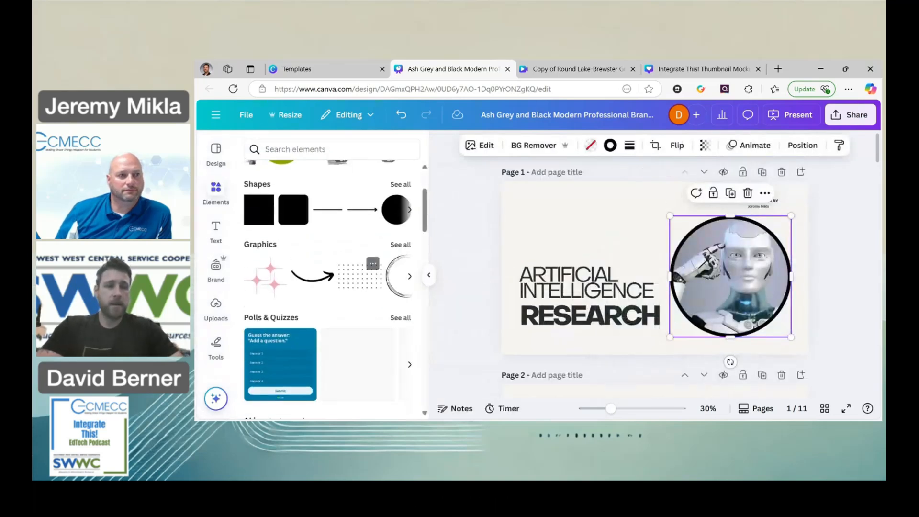
pyautogui.click(401, 247)
pyautogui.scroll(-2, 394, 338)
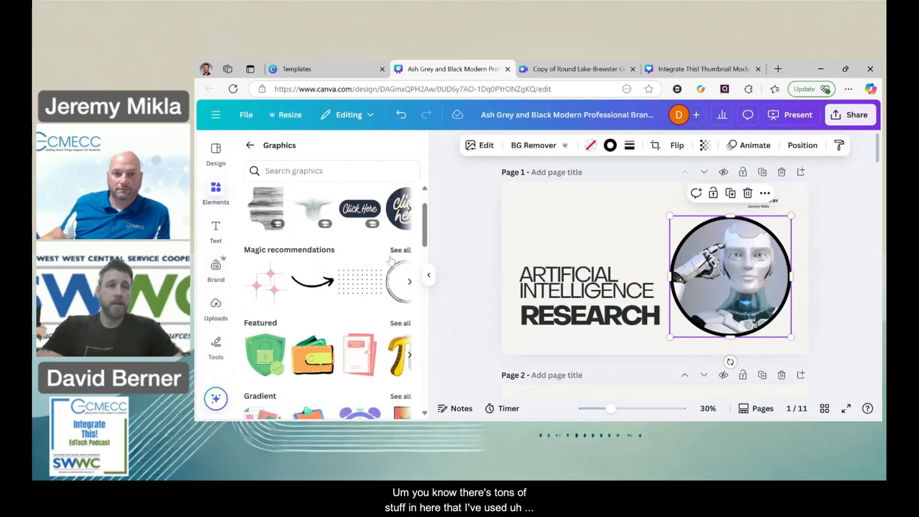
pyautogui.scroll(2, 365, 325)
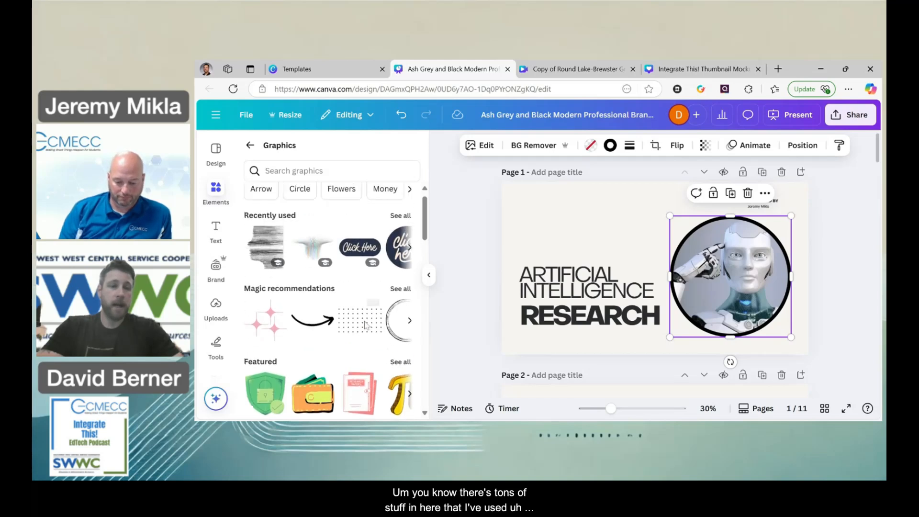
# Add the curved brush arrow graphic to the title slide, place it above the title text and colour it black.
pyautogui.click(312, 320)
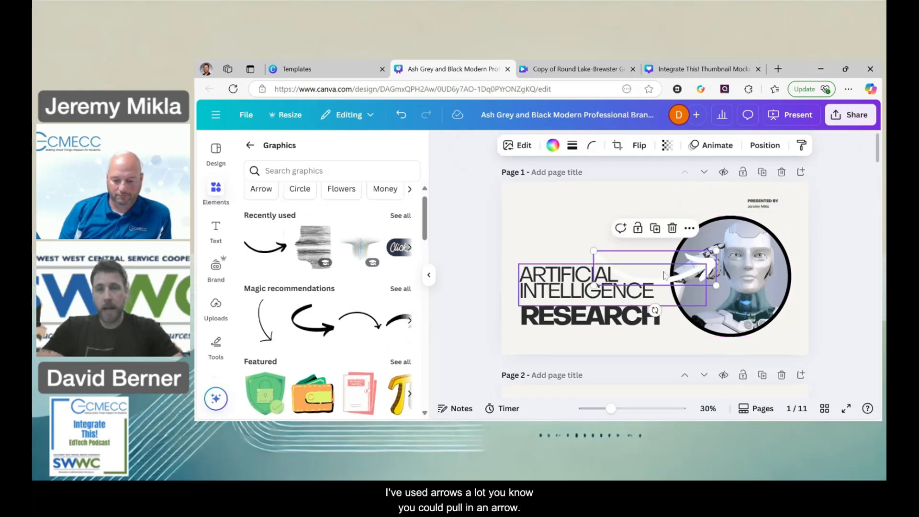
pyautogui.moveTo(665, 274); pyautogui.dragTo(642, 221)
pyautogui.click(553, 145)
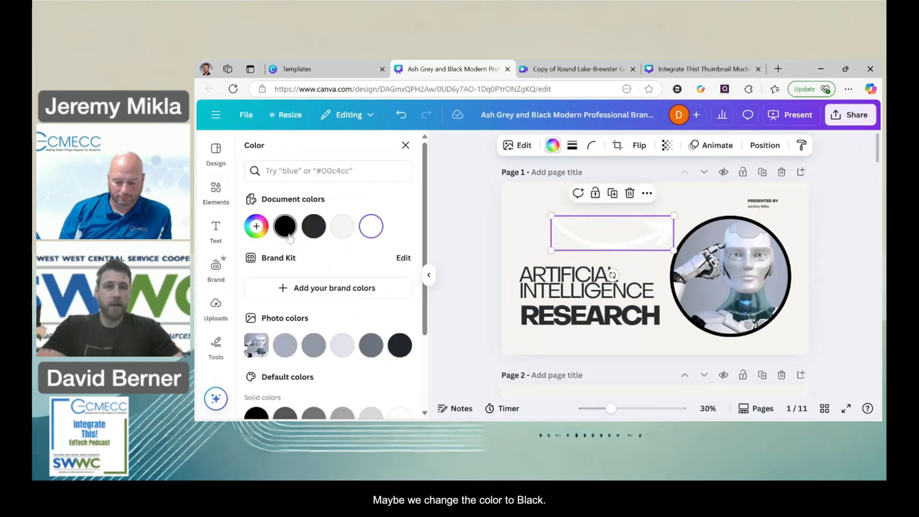
pyautogui.click(288, 237)
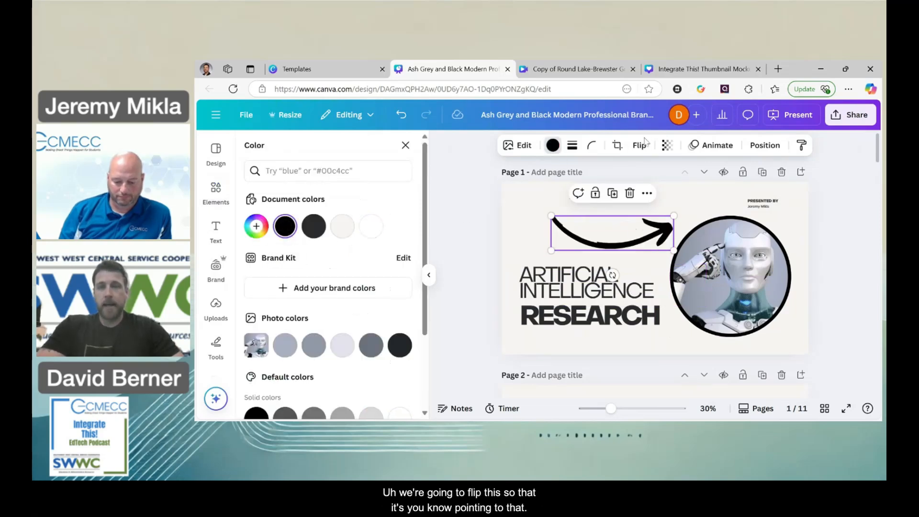
# Flip the black arrow vertically and shrink it so it points from the title to the robot frame.
pyautogui.click(641, 145)
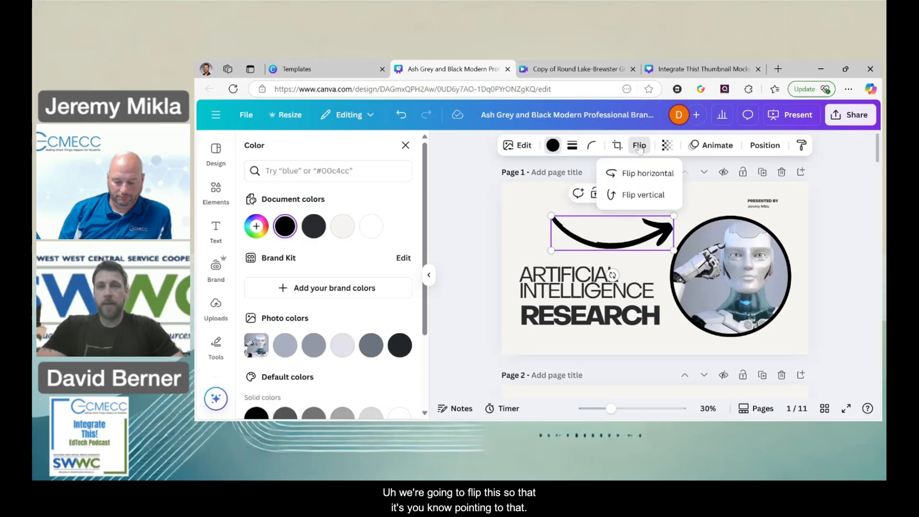
pyautogui.click(643, 194)
pyautogui.moveTo(552, 250); pyautogui.dragTo(615, 254)
pyautogui.click(844, 309)
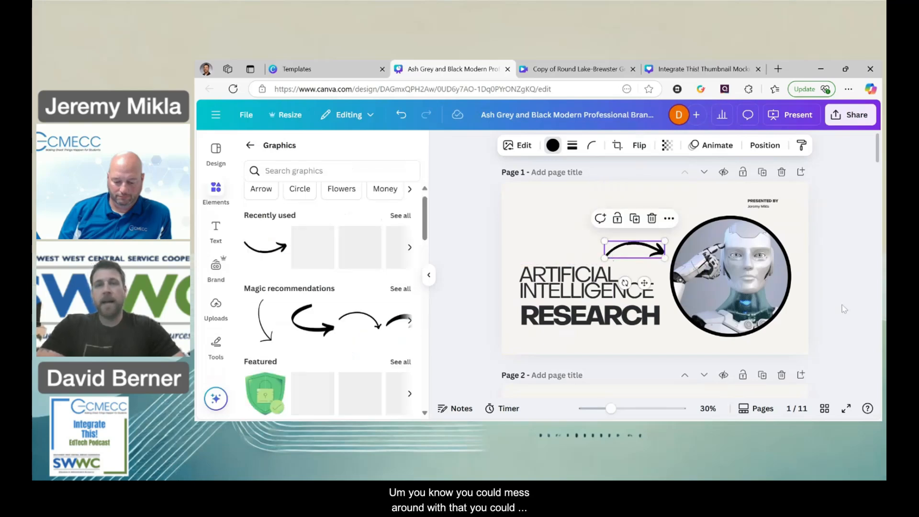
pyautogui.click(571, 249)
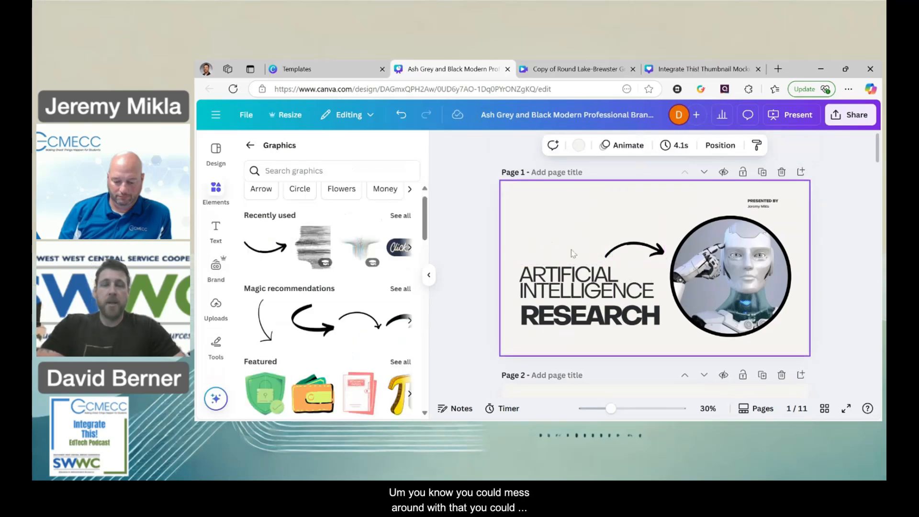
# Try out the transparency of the circular robot frame and return it to full opacity.
pyautogui.click(718, 268)
pyautogui.click(705, 145)
pyautogui.moveTo(683, 193); pyautogui.dragTo(735, 207)
pyautogui.click(615, 227)
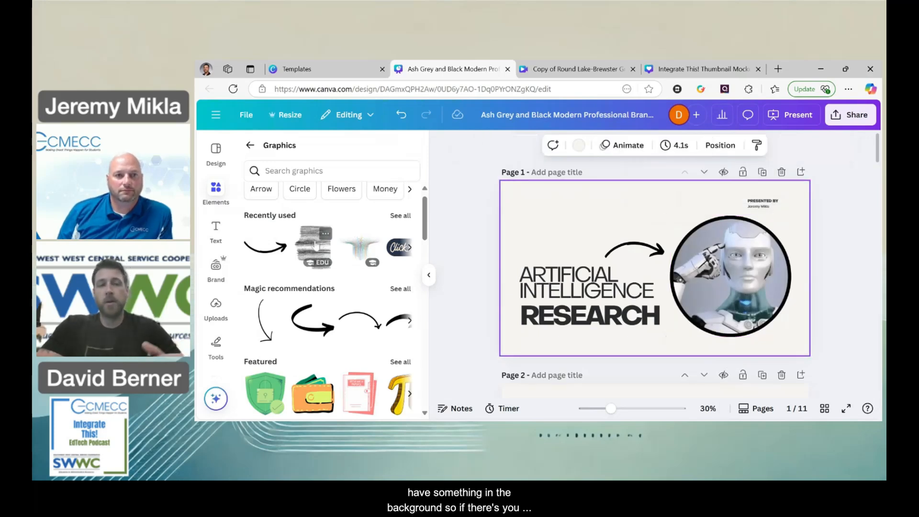
# Add the recently used line-texture graphic and enlarge it to cover the full height of the title slide's left side.
pyautogui.click(316, 245)
pyautogui.moveTo(672, 277); pyautogui.dragTo(563, 233)
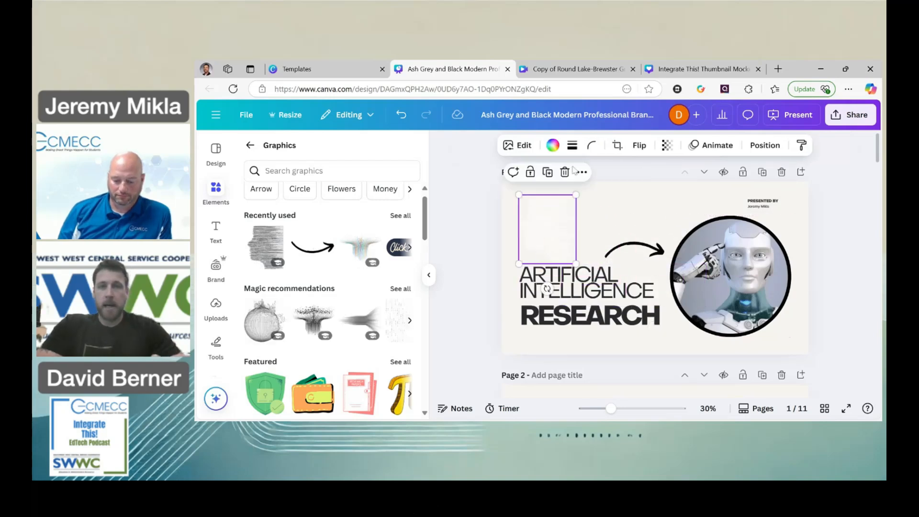
pyautogui.click(639, 147)
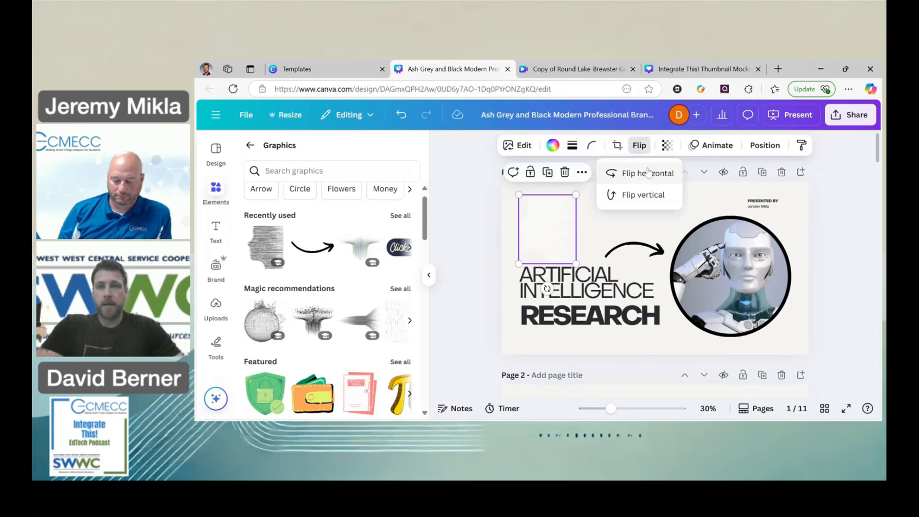
pyautogui.rightClick(549, 224)
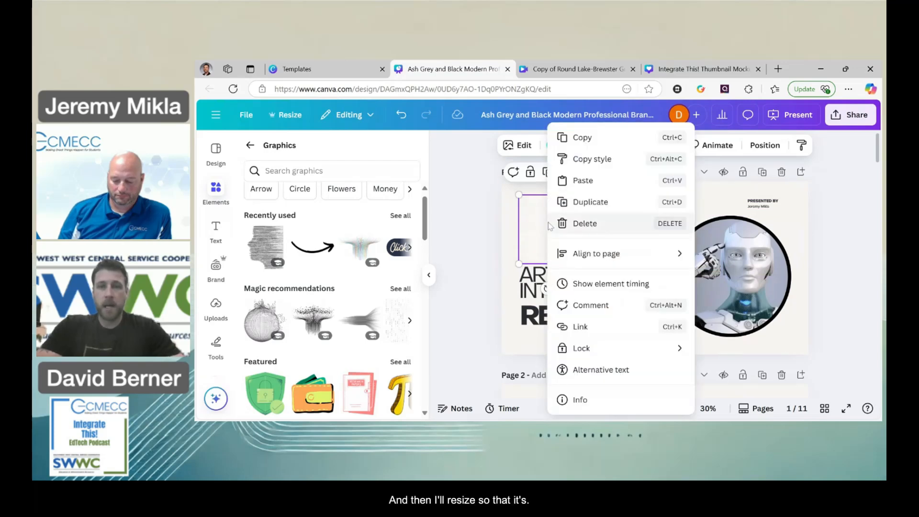
pyautogui.click(514, 230)
pyautogui.moveTo(576, 264); pyautogui.dragTo(652, 353)
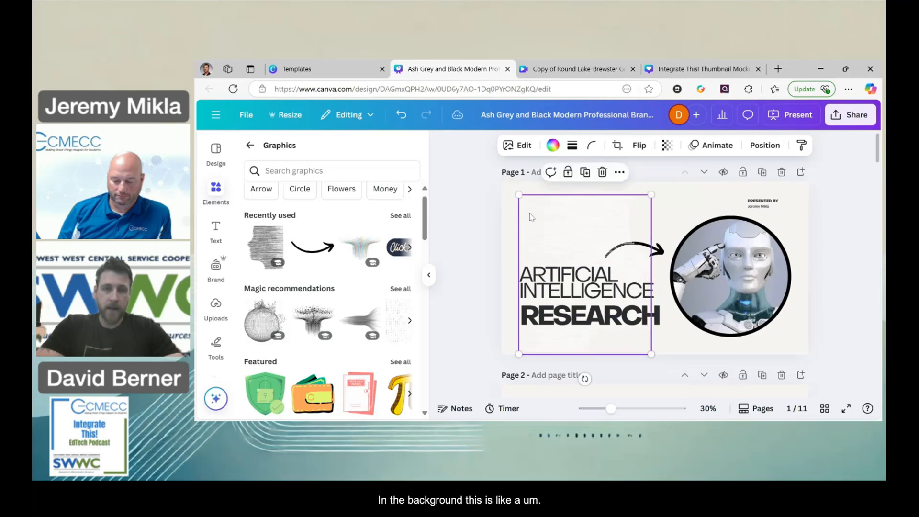
pyautogui.moveTo(509, 191); pyautogui.dragTo(502, 182)
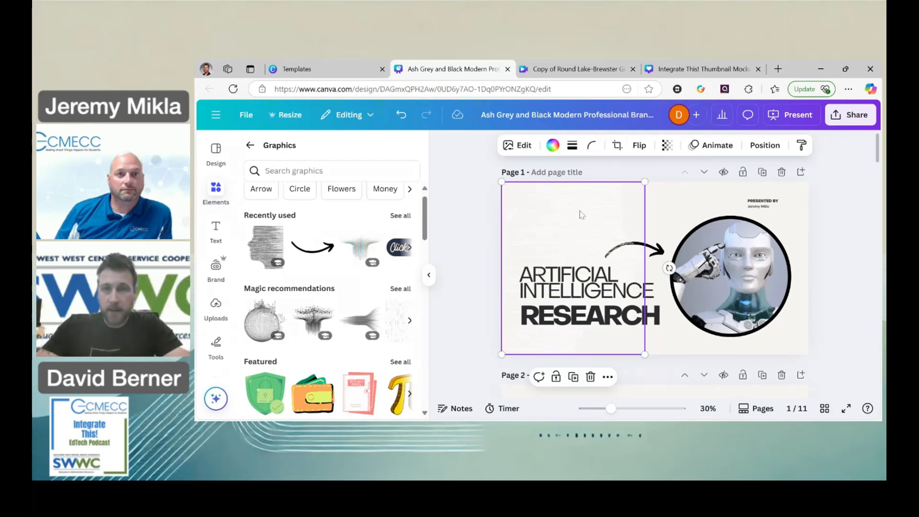
# Colour the line-texture graphic black (#000000) and set its transparency to 6.
pyautogui.click(671, 221)
pyautogui.click(611, 229)
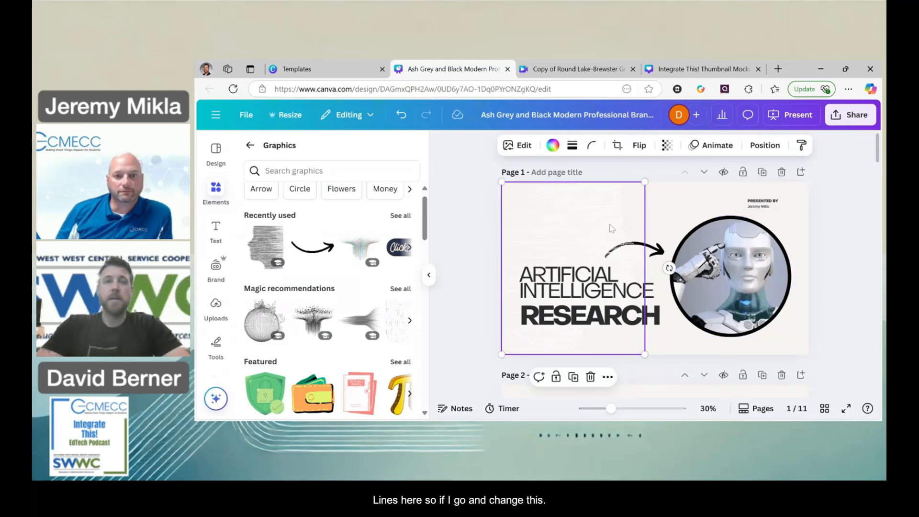
pyautogui.click(553, 145)
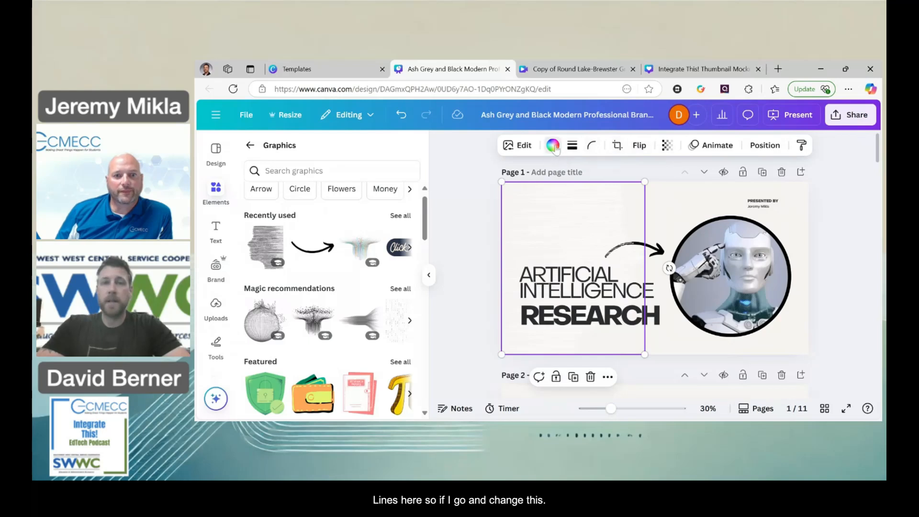
pyautogui.click(286, 236)
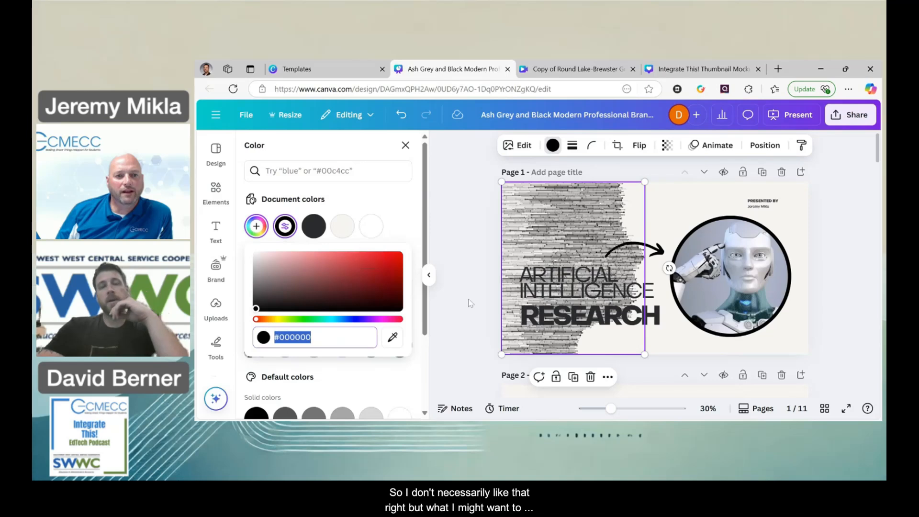
pyautogui.click(673, 150)
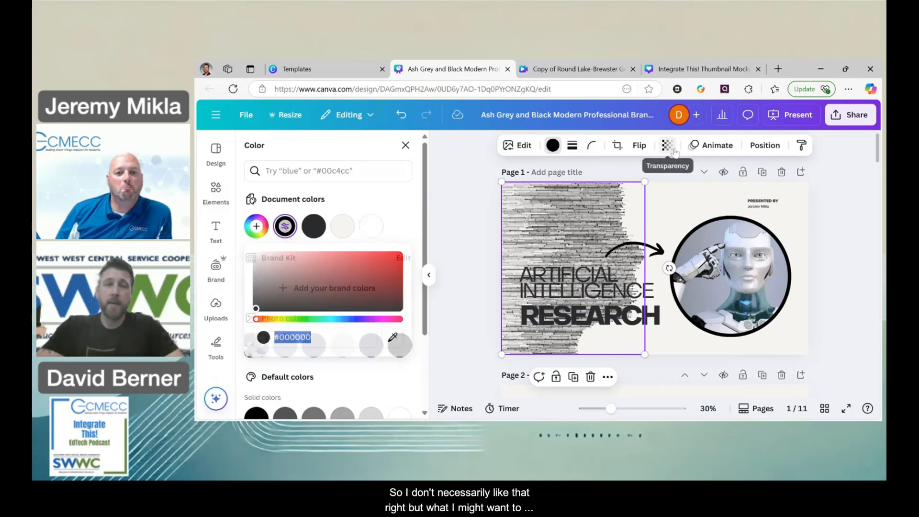
pyautogui.moveTo(694, 197); pyautogui.dragTo(618, 205)
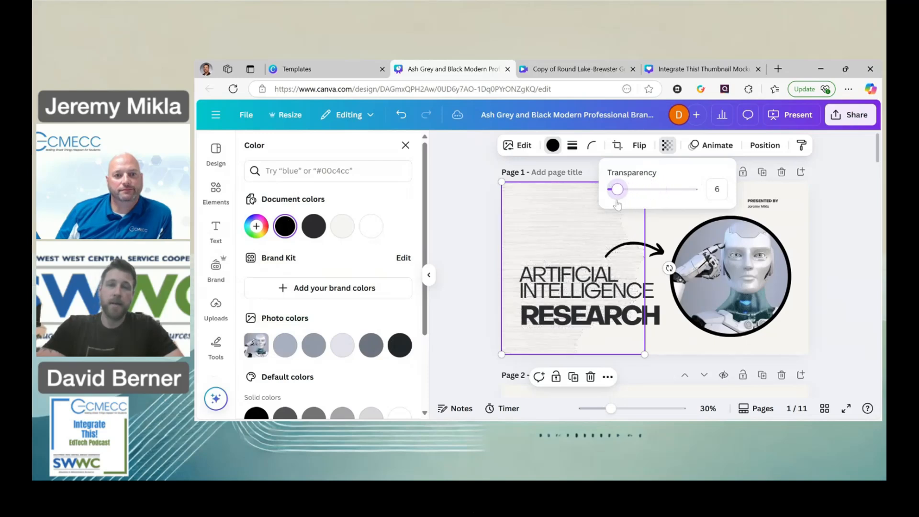
pyautogui.click(462, 271)
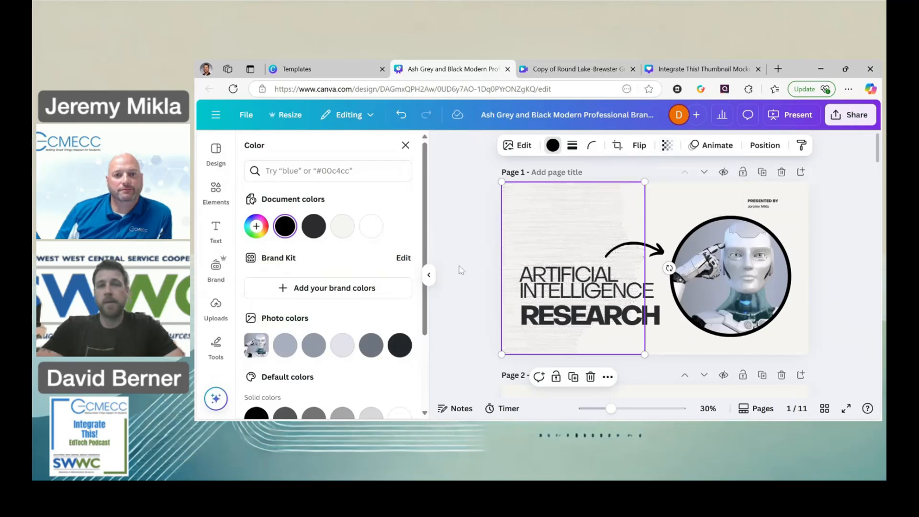
pyautogui.click(466, 272)
pyautogui.click(466, 271)
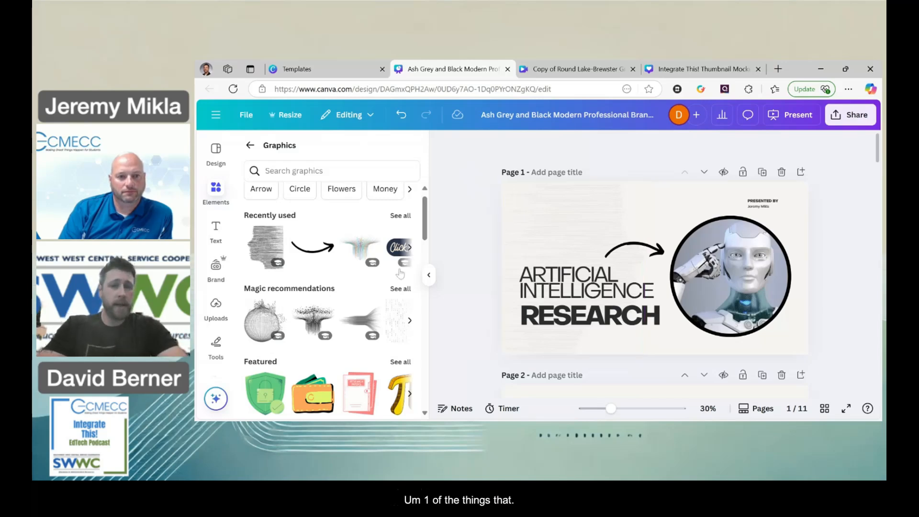
# Add the round Click here graphic from the recently used ones to the Context page, beside the Market Dynamics section, and shrink it.
pyautogui.scroll(-1, 395, 292)
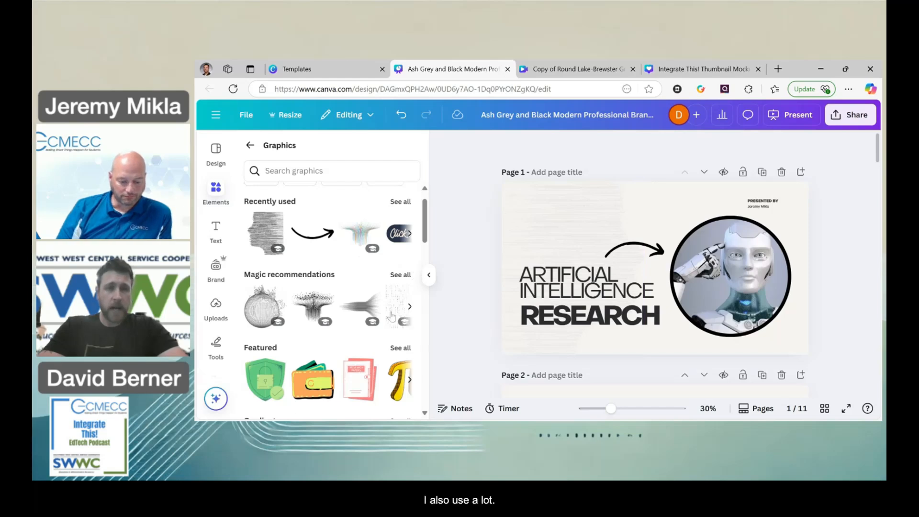
pyautogui.scroll(1, 398, 296)
pyautogui.click(409, 259)
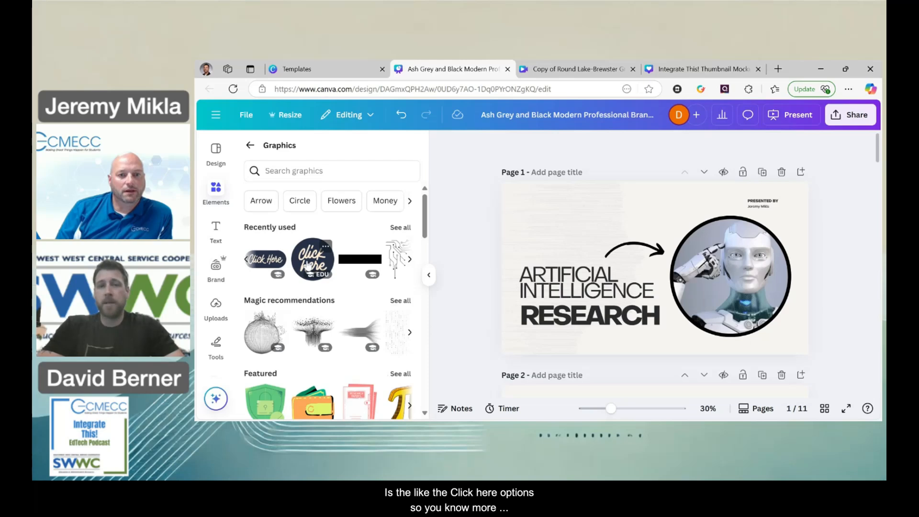
pyautogui.scroll(-3, 568, 293)
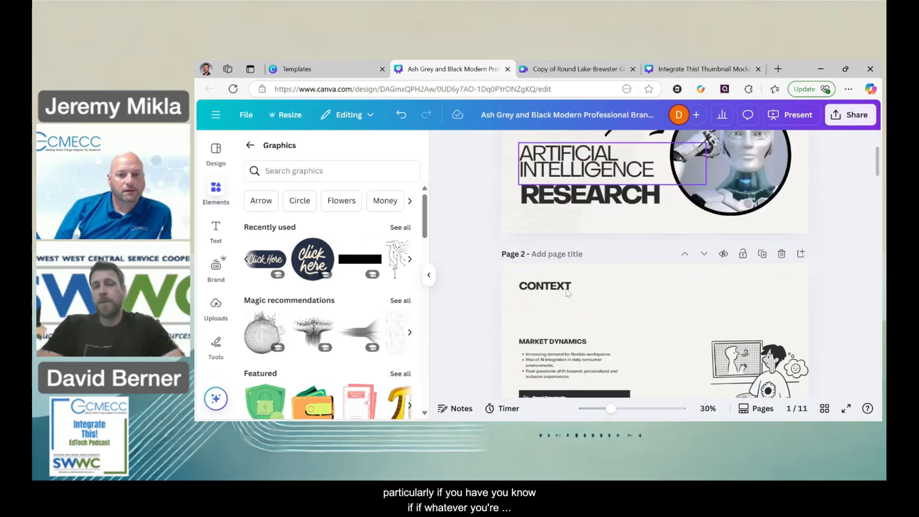
pyautogui.scroll(-1, 568, 293)
pyautogui.scroll(-1, 655, 319)
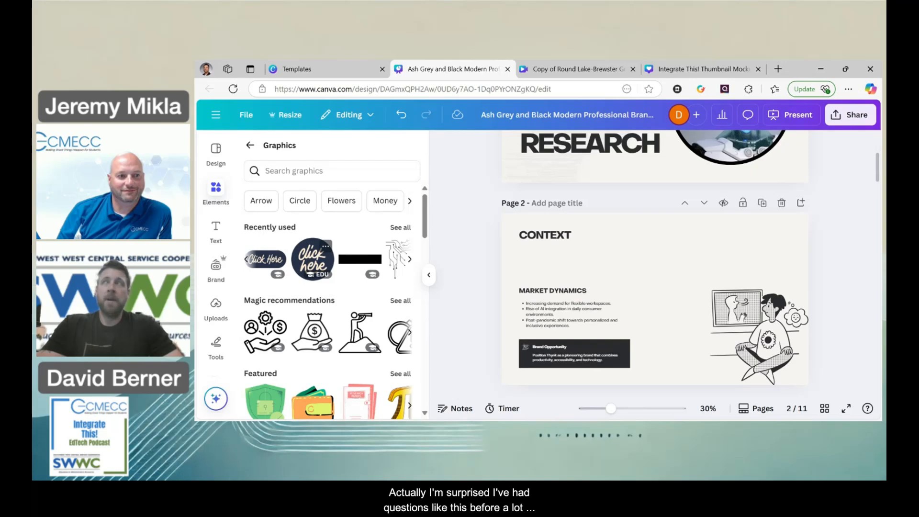
pyautogui.rightClick(551, 293)
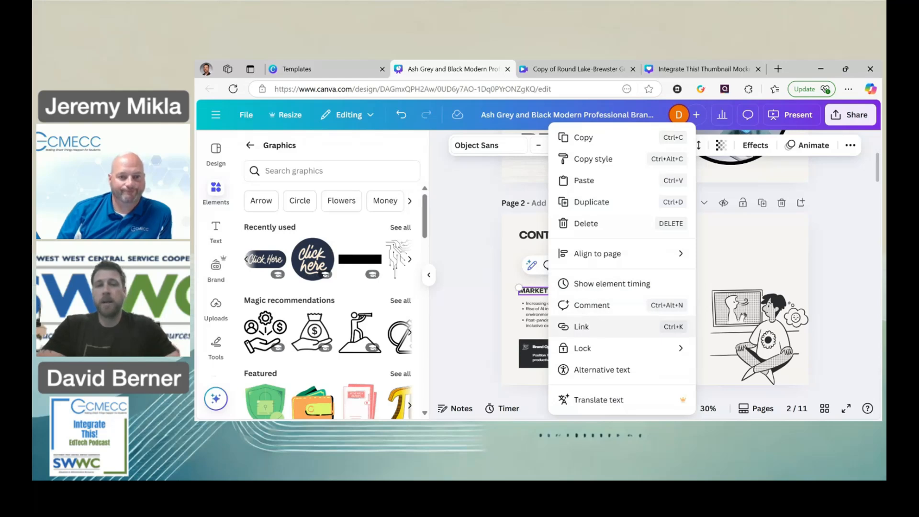
pyautogui.click(314, 261)
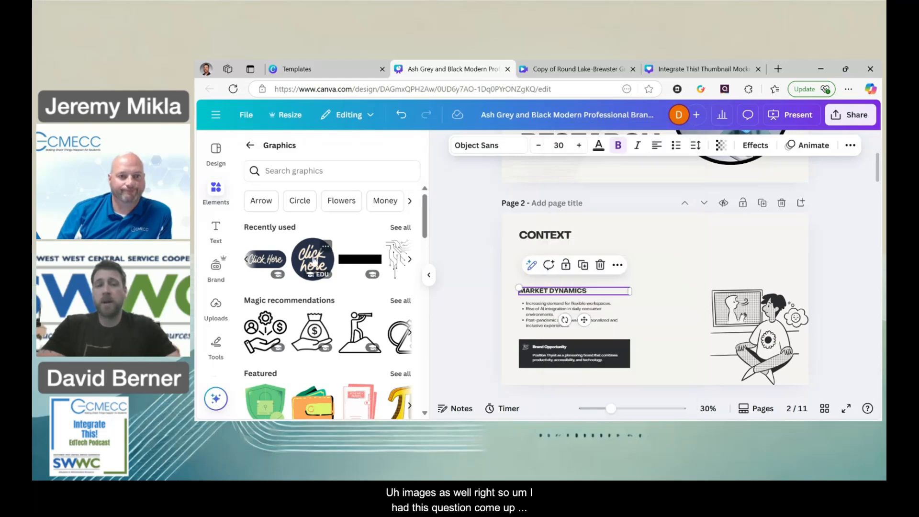
pyautogui.click(314, 261)
pyautogui.moveTo(655, 301); pyautogui.dragTo(655, 265)
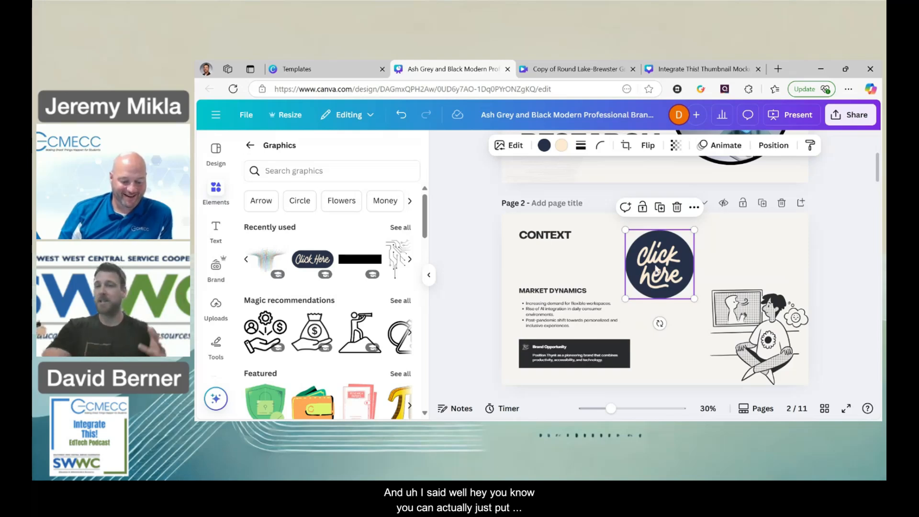
pyautogui.moveTo(656, 269); pyautogui.dragTo(656, 276)
pyautogui.moveTo(625, 236); pyautogui.dragTo(641, 252)
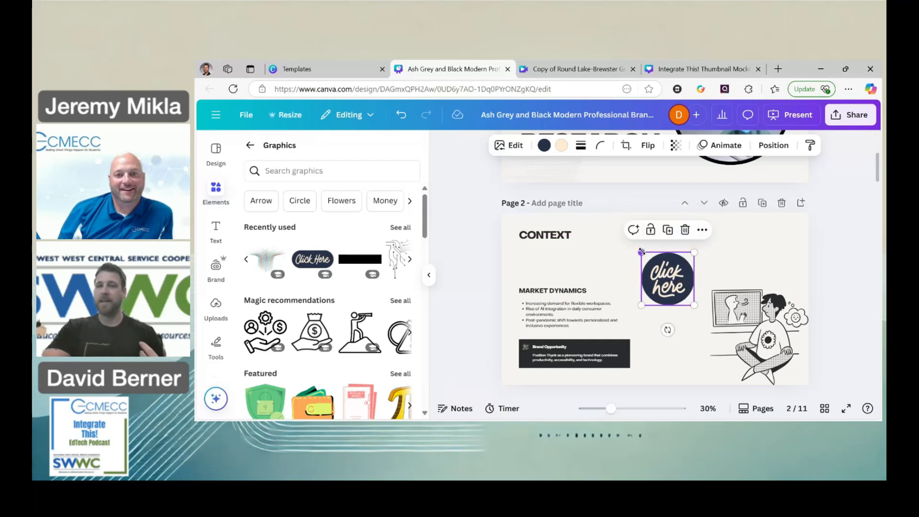
# Copy the web address of the template page in the Templates browser tab and return to the presentation design.
pyautogui.click(331, 67)
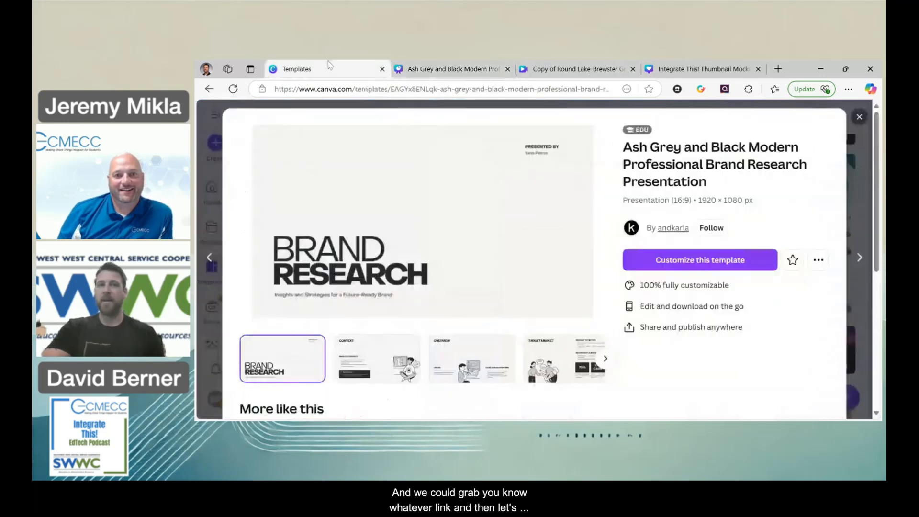
pyautogui.click(335, 89)
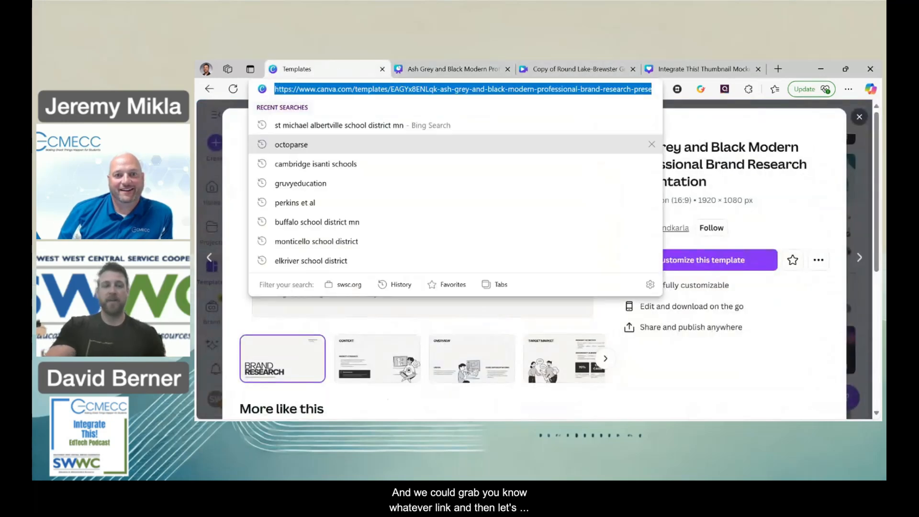
pyautogui.click(455, 67)
# Link the round Click here graphic to the copied template address and move it slightly closer to the Market Dynamics text.
pyautogui.rightClick(663, 272)
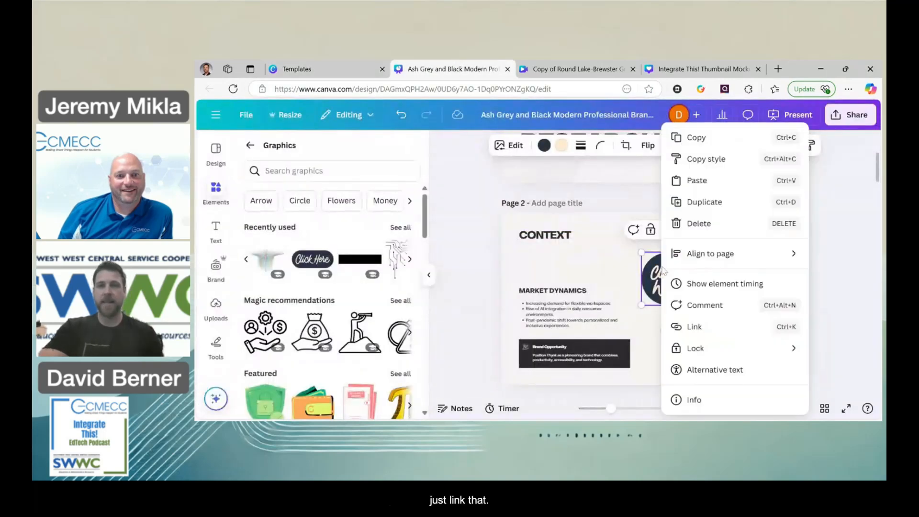
pyautogui.click(695, 327)
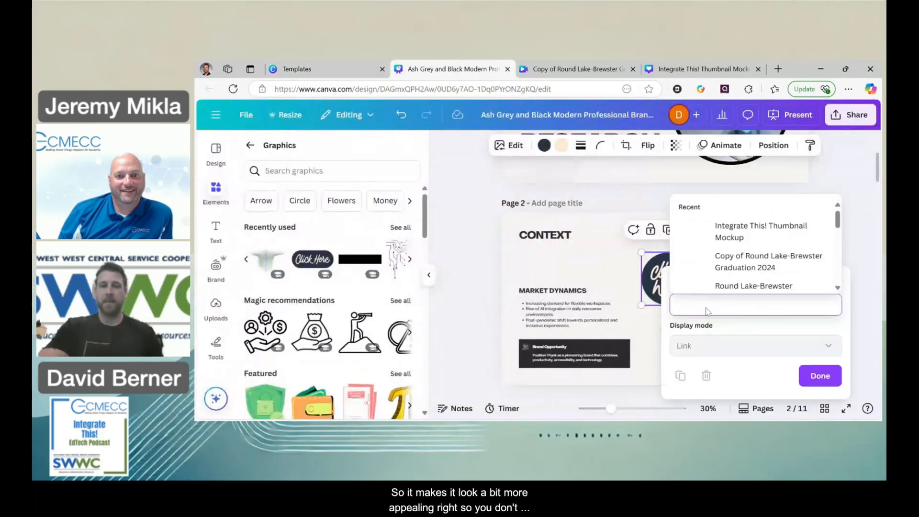
pyautogui.hotkey('ctrl', 'v')
pyautogui.click(821, 376)
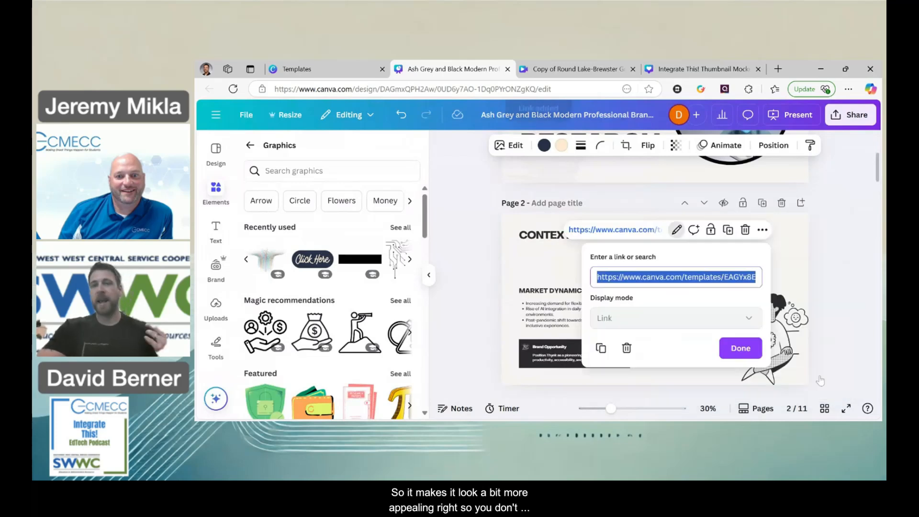
pyautogui.click(730, 348)
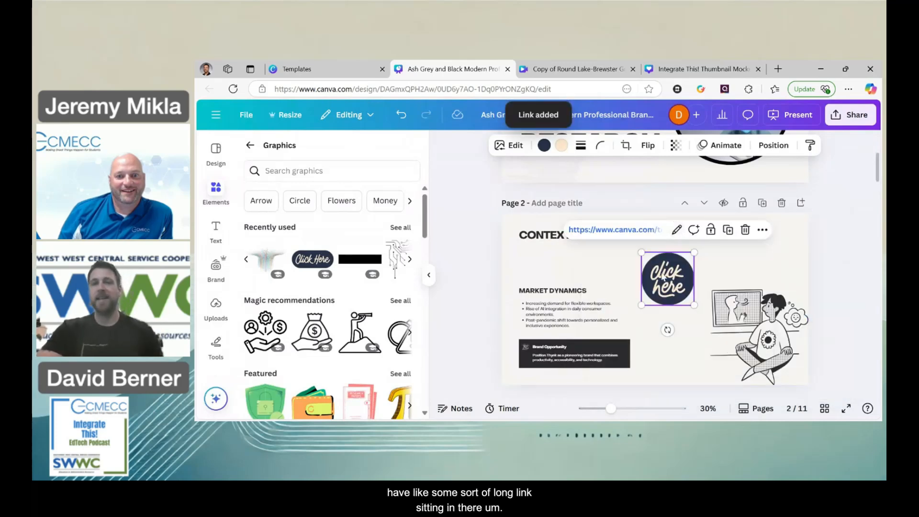
pyautogui.moveTo(661, 276); pyautogui.dragTo(650, 281)
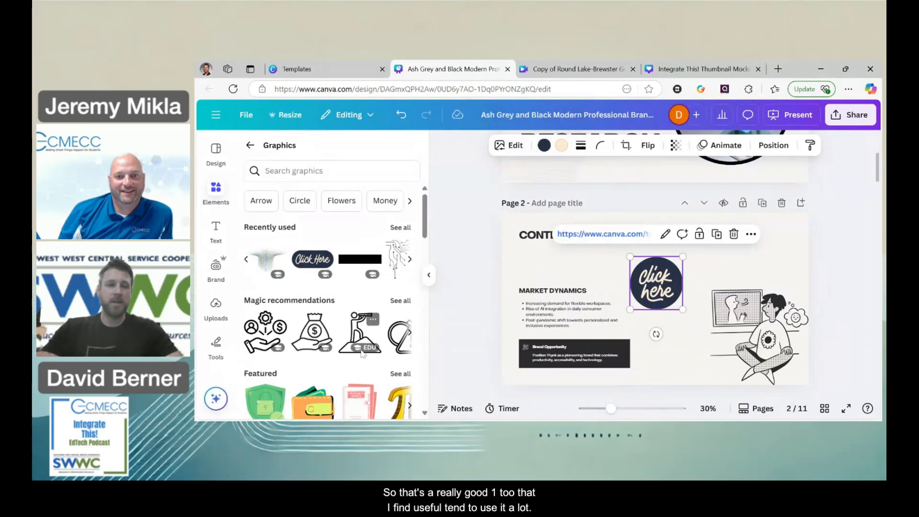
pyautogui.scroll(-1, 362, 353)
pyautogui.scroll(-1, 362, 353)
pyautogui.scroll(2, 361, 349)
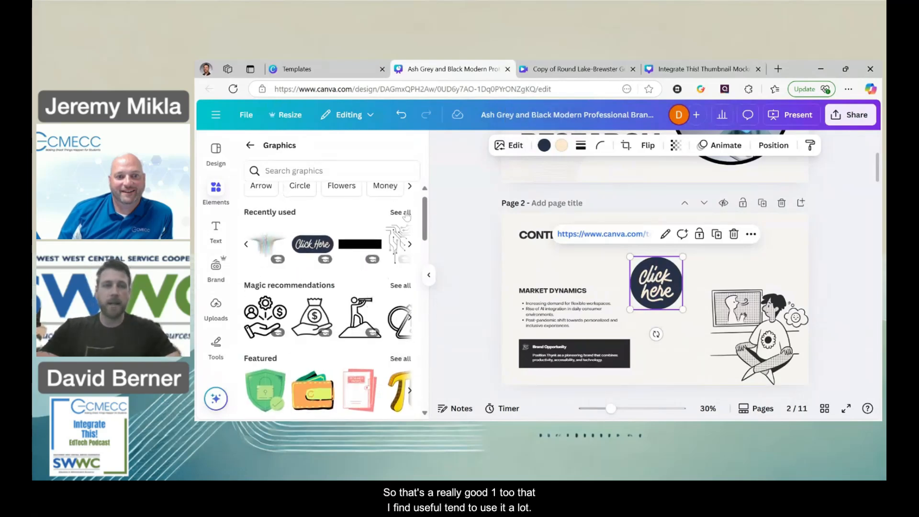